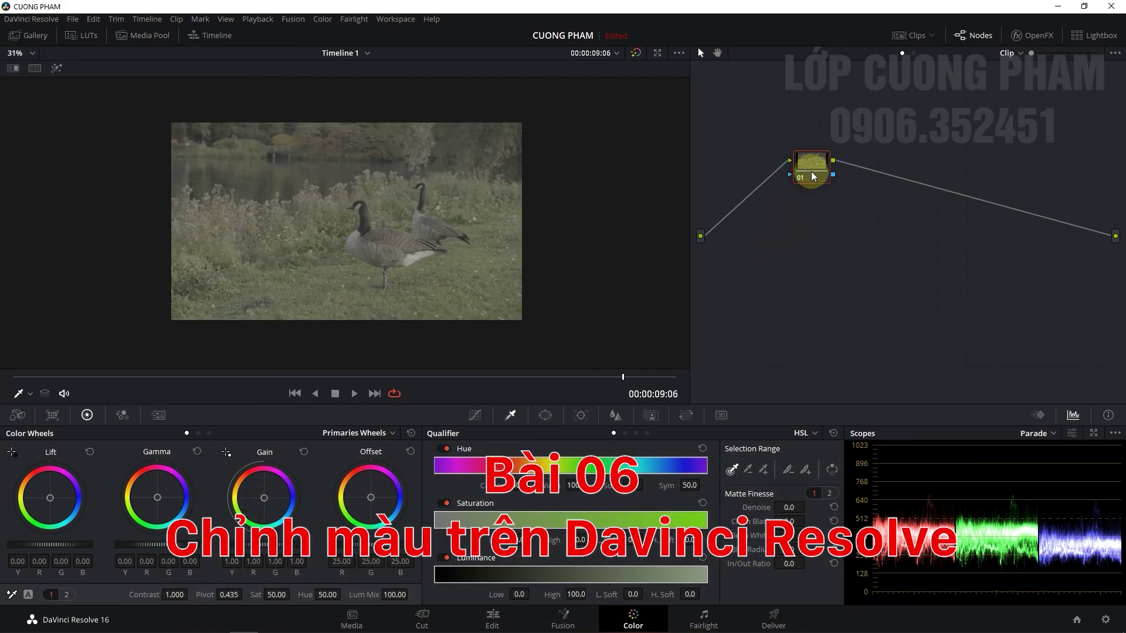
On node 01, set the master wheels to lift -0.07, gamma 0.04, gain 1.44 and offset 19.70
drag(810, 166, 787, 188)
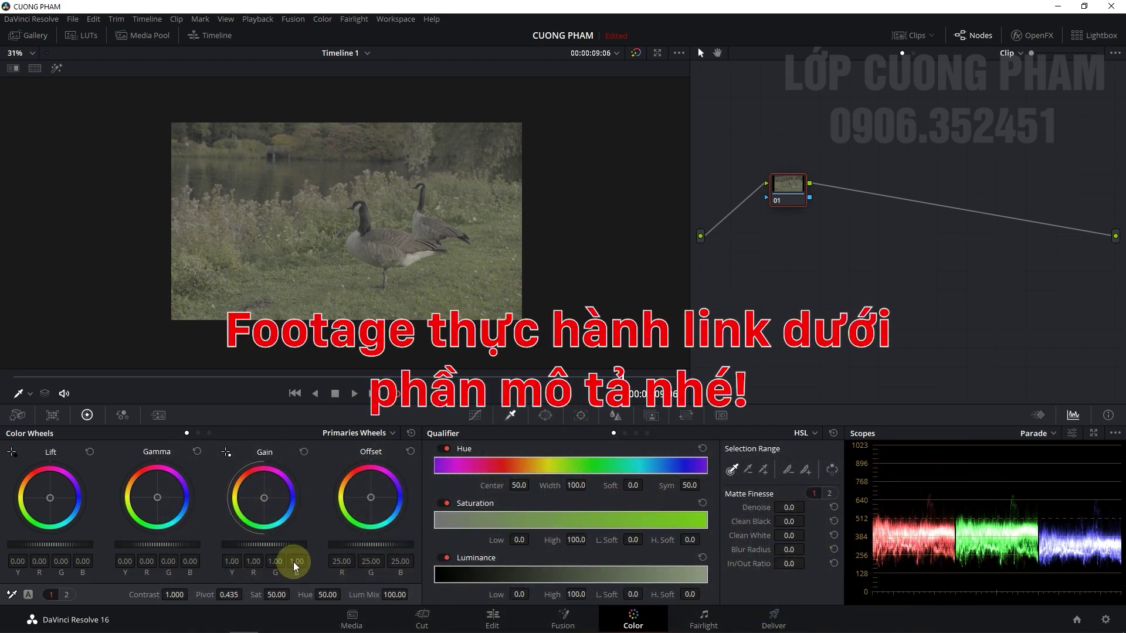
drag(264, 544, 363, 546)
drag(290, 544, 305, 545)
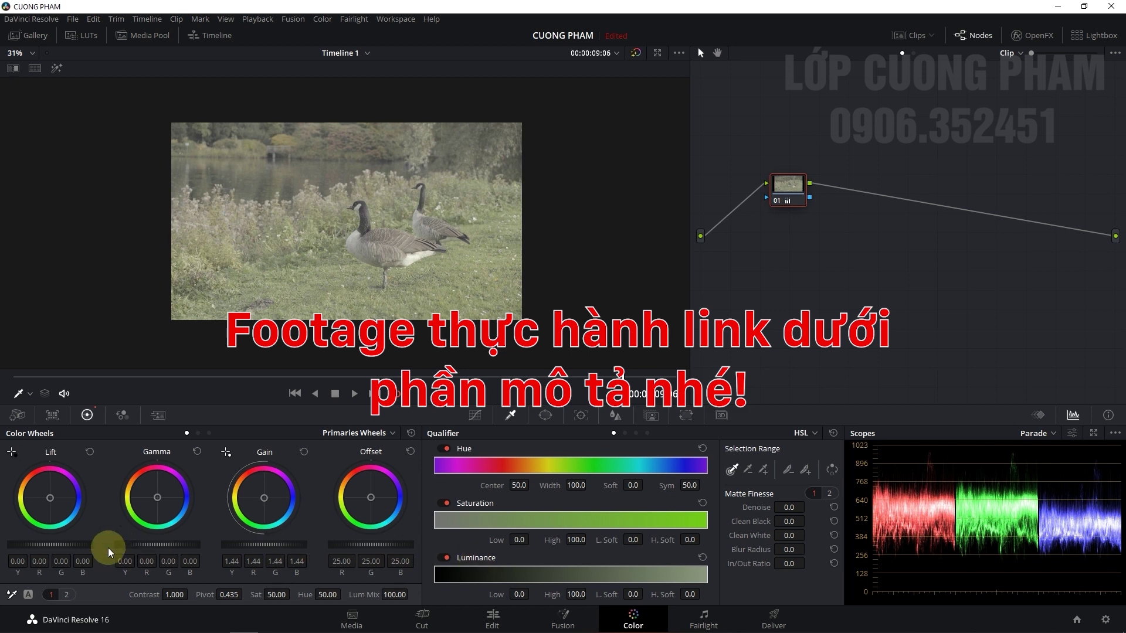
drag(69, 544, 18, 541)
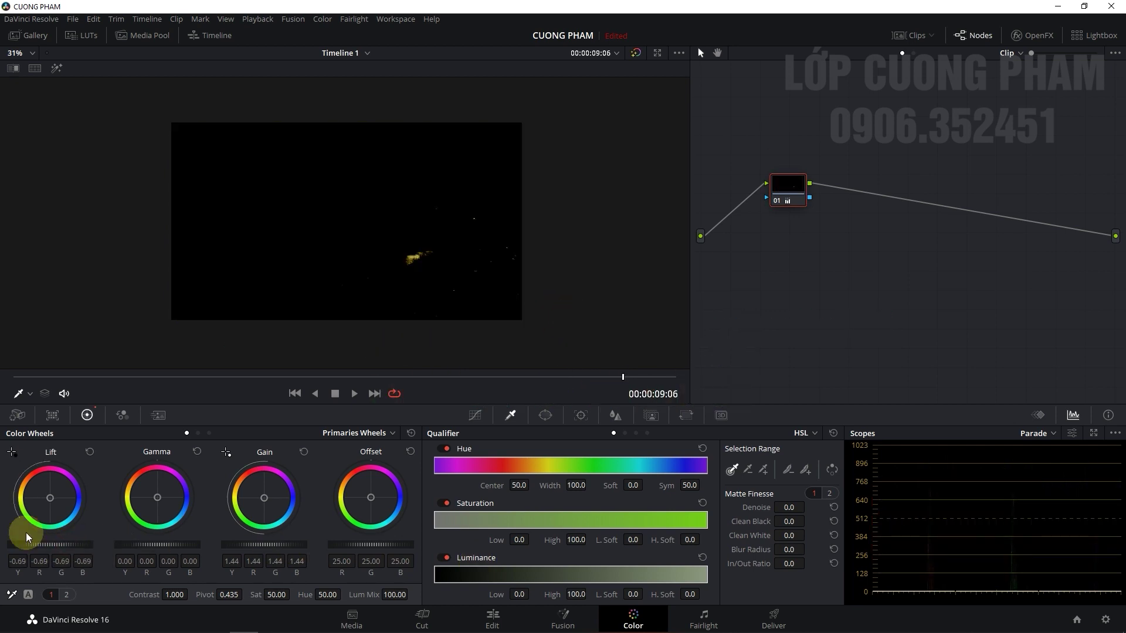
click(90, 453)
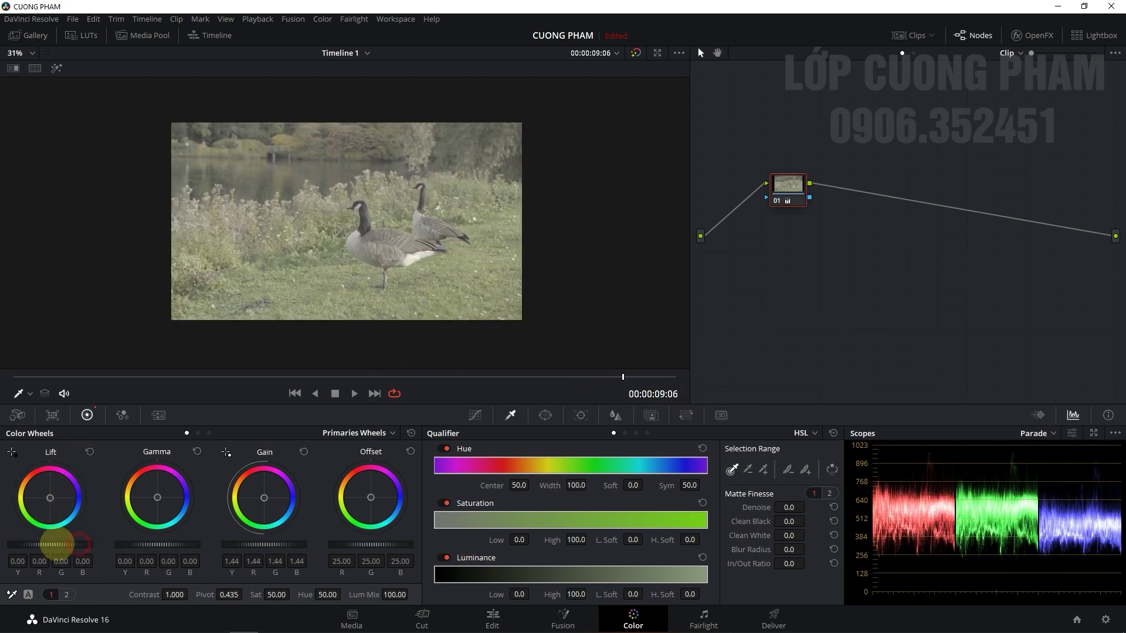
drag(78, 545, 30, 541)
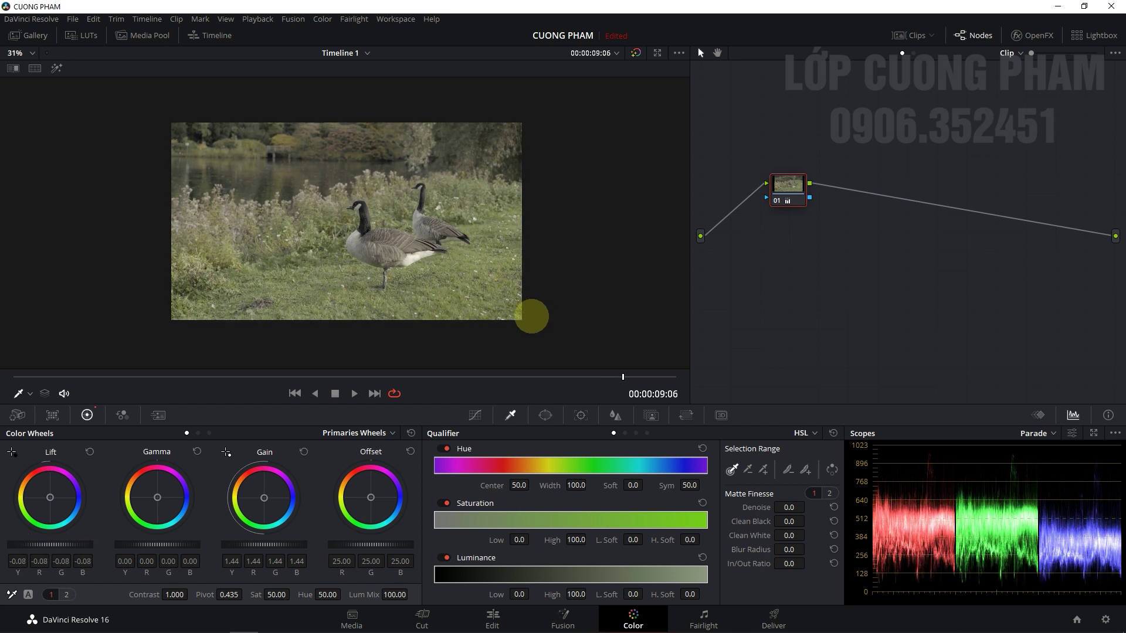
drag(170, 545, 248, 548)
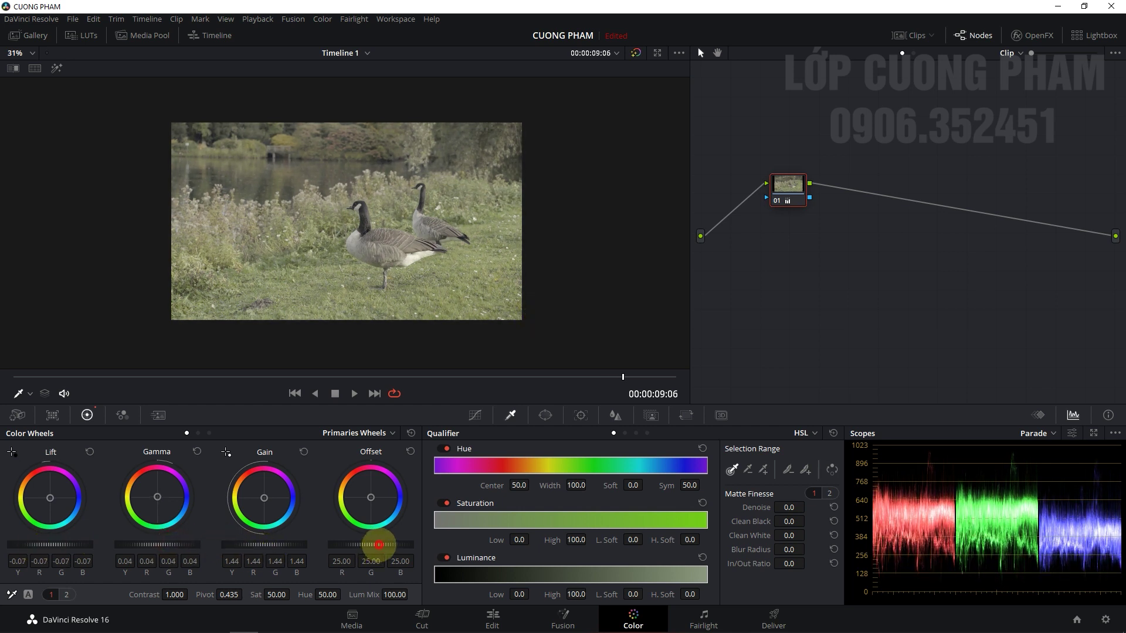
drag(379, 545, 329, 539)
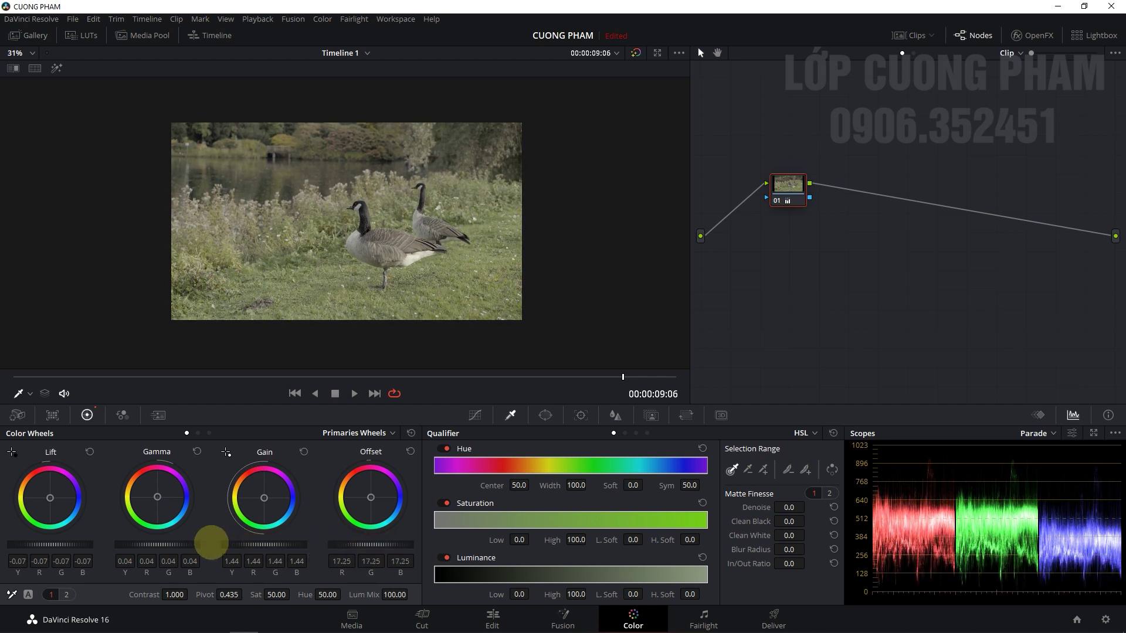
drag(211, 543, 392, 547)
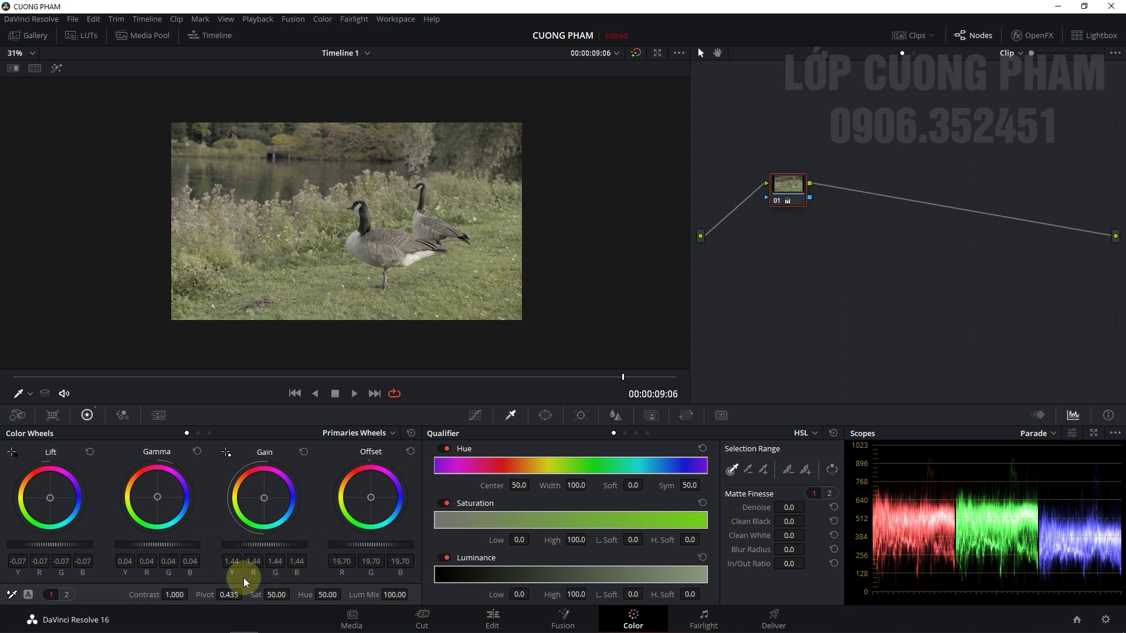
Raise Contrast to 1.254 and tidy the node's position
drag(175, 594, 251, 608)
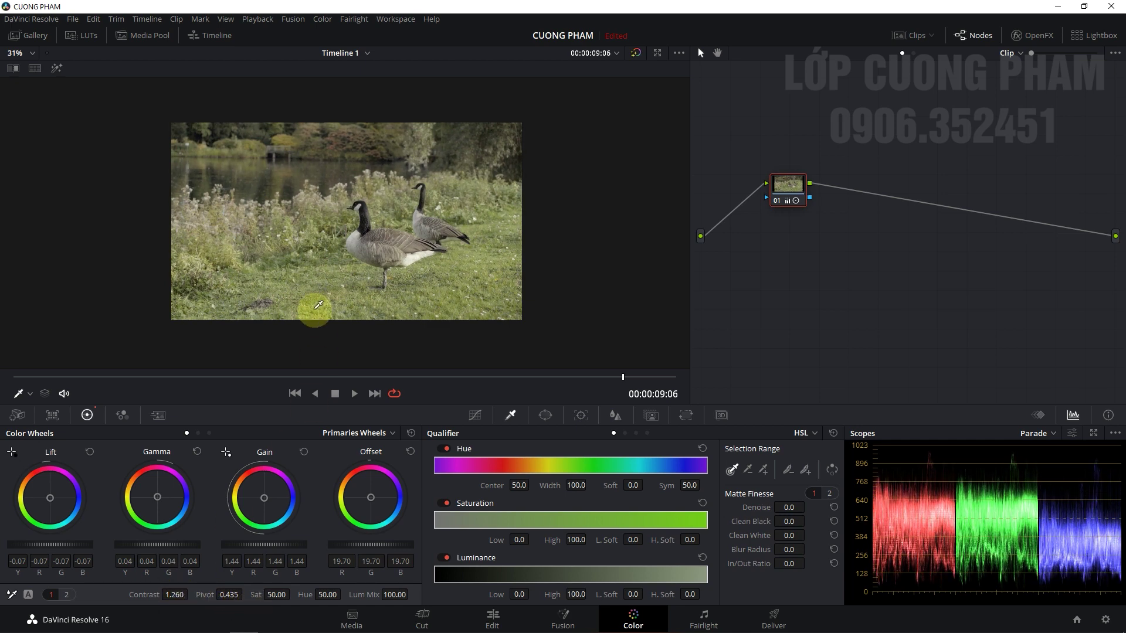
scroll(305, 293, up, 3)
scroll(309, 275, down, 1)
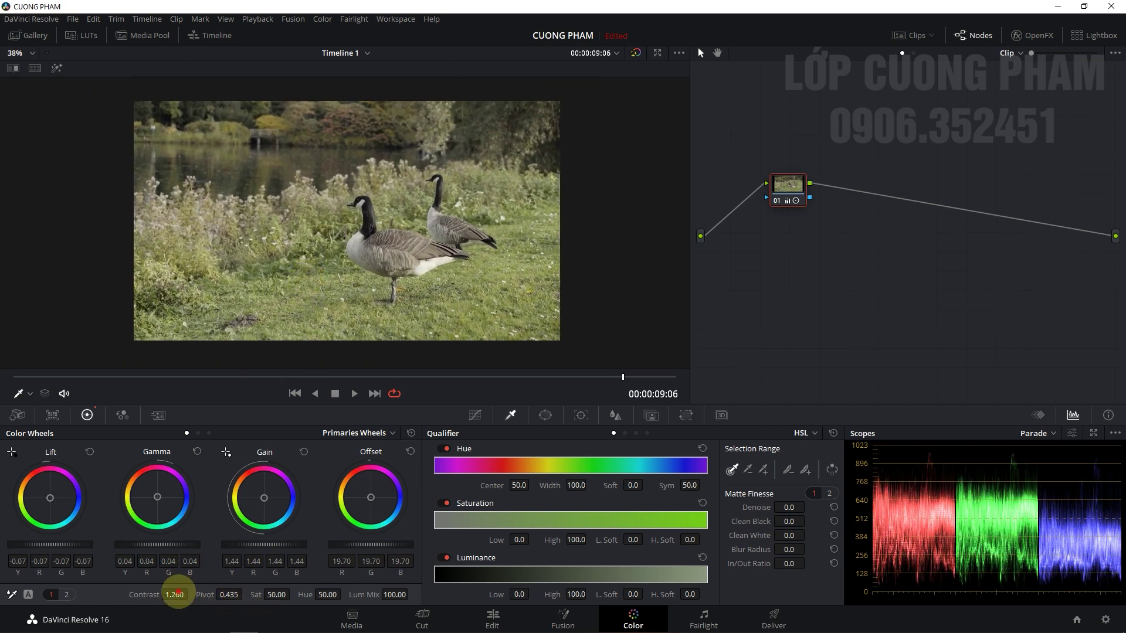
drag(176, 594, 172, 594)
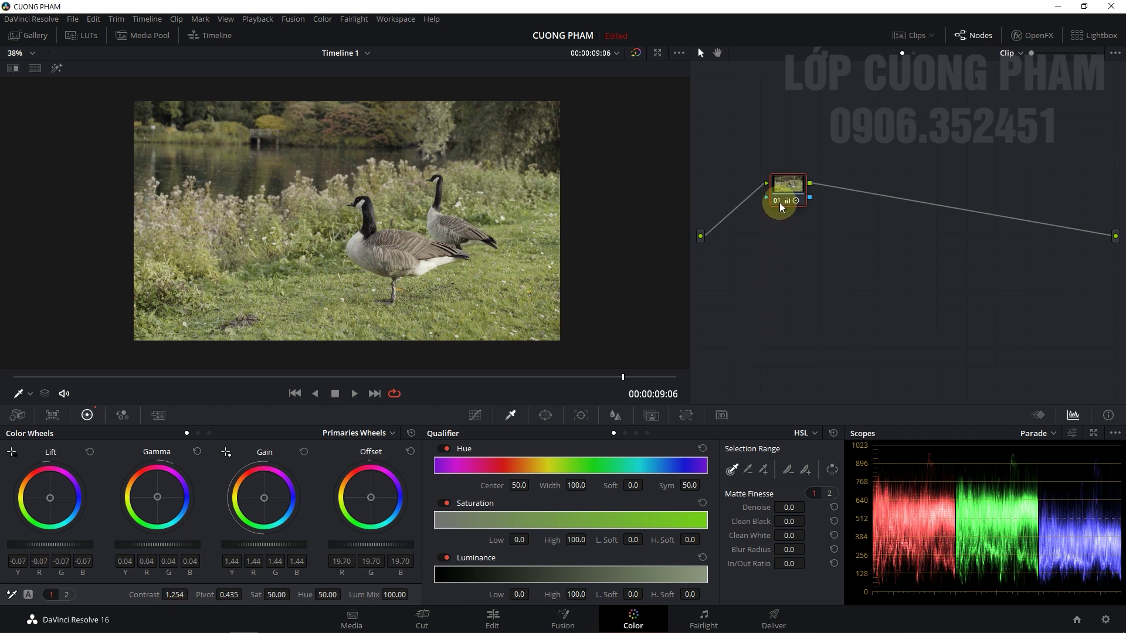
drag(779, 202, 760, 195)
Add serial node 02 after node 01
right_click(760, 196)
click(812, 256)
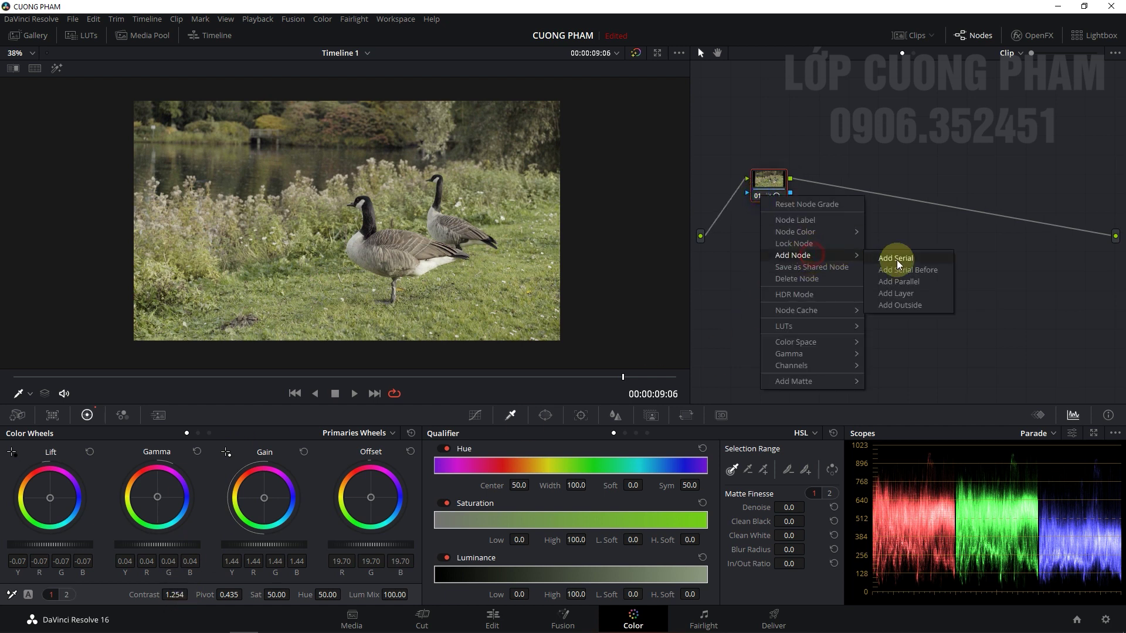
click(899, 259)
drag(819, 183, 819, 150)
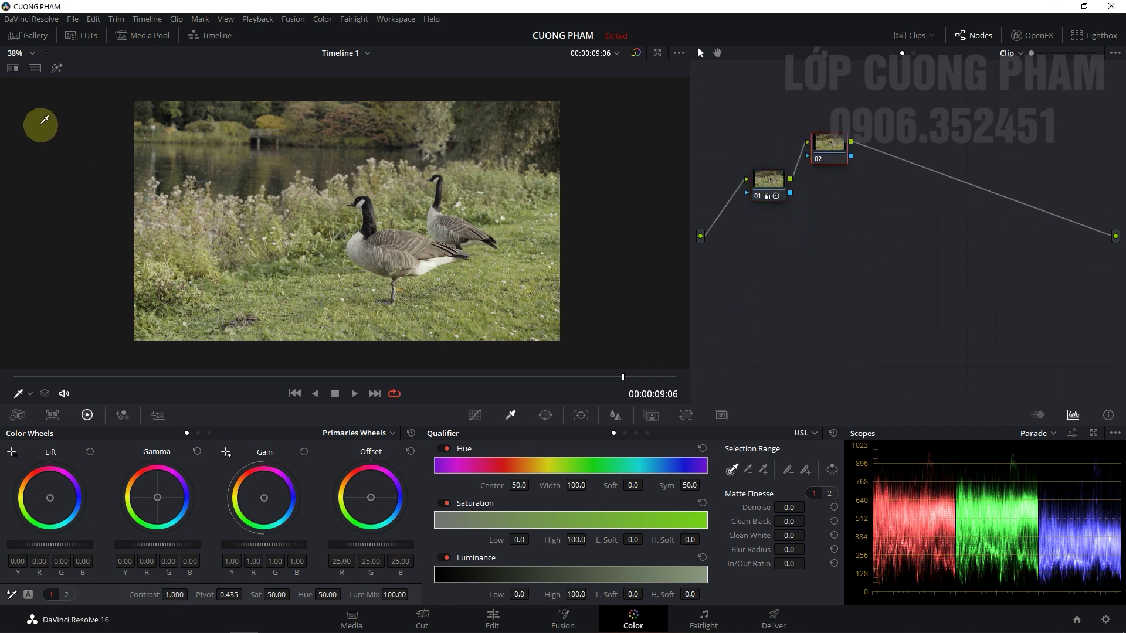
Apply the DJI_Phantom4_DLOG2Rec709 LUT to node 02
click(80, 37)
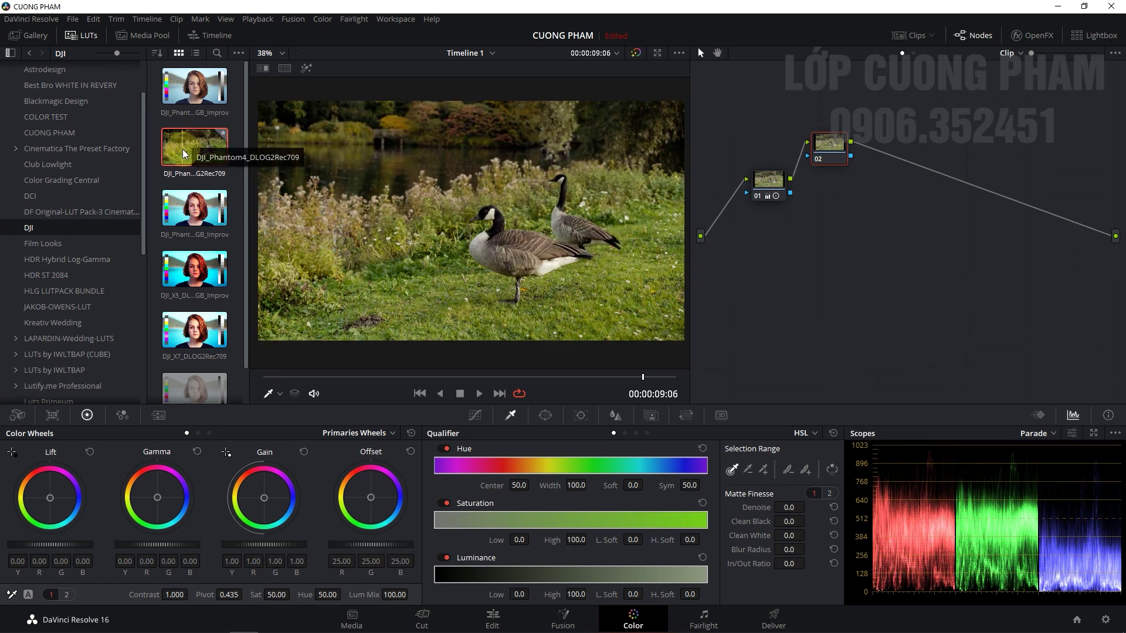
double_click(183, 154)
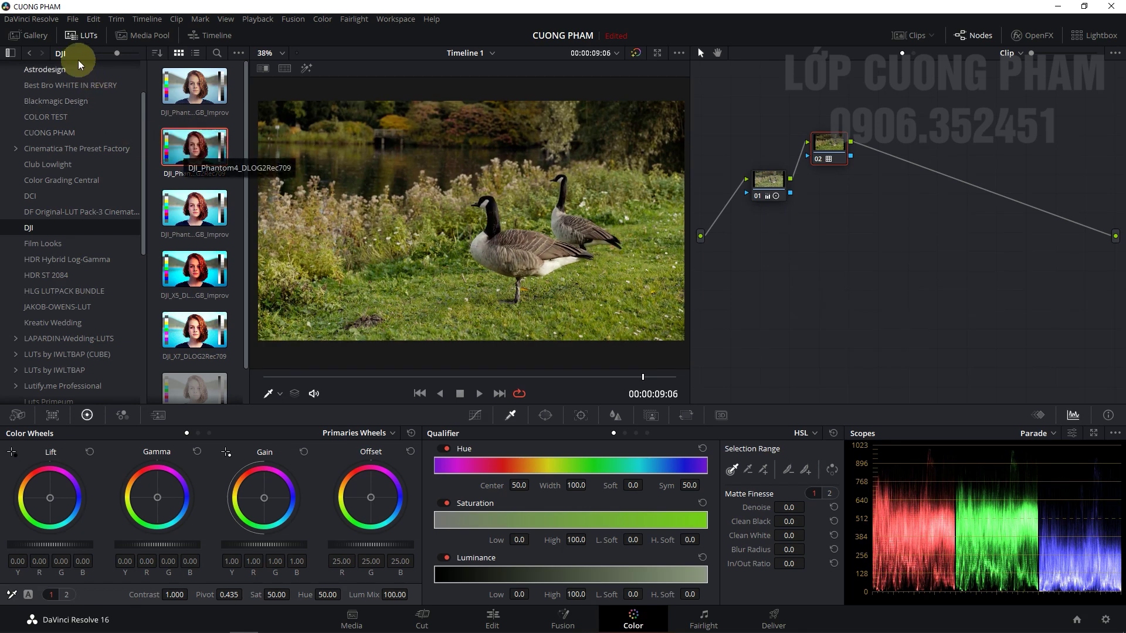
click(83, 37)
drag(835, 156, 842, 177)
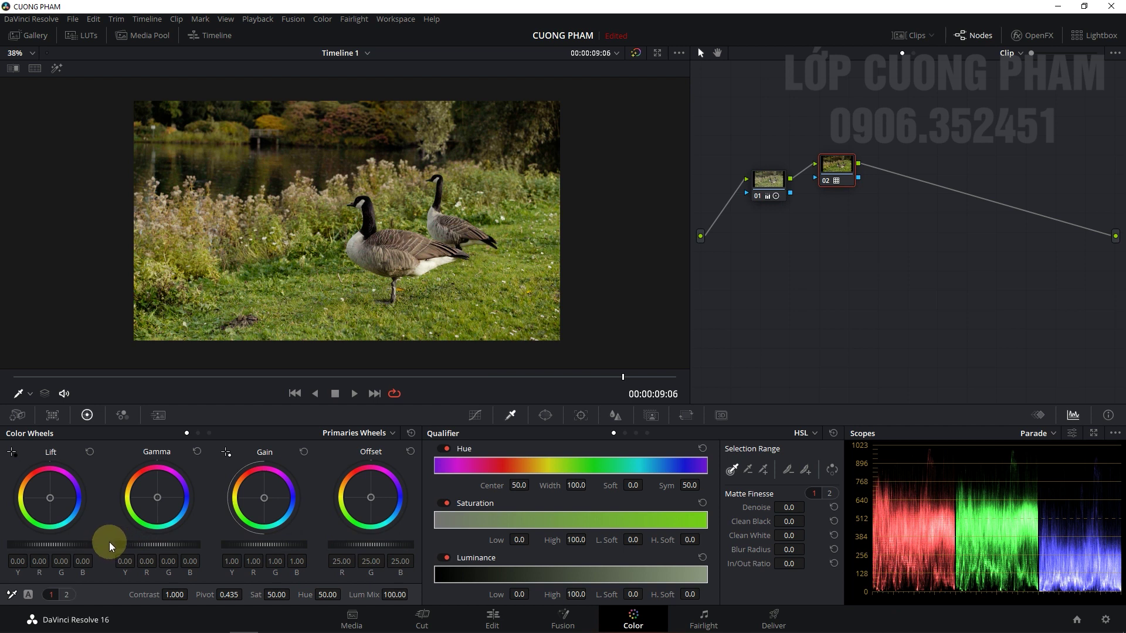
Set node 02's lift to 0.03, offset to 26.90 and gamma to -0.01
drag(71, 544, 118, 550)
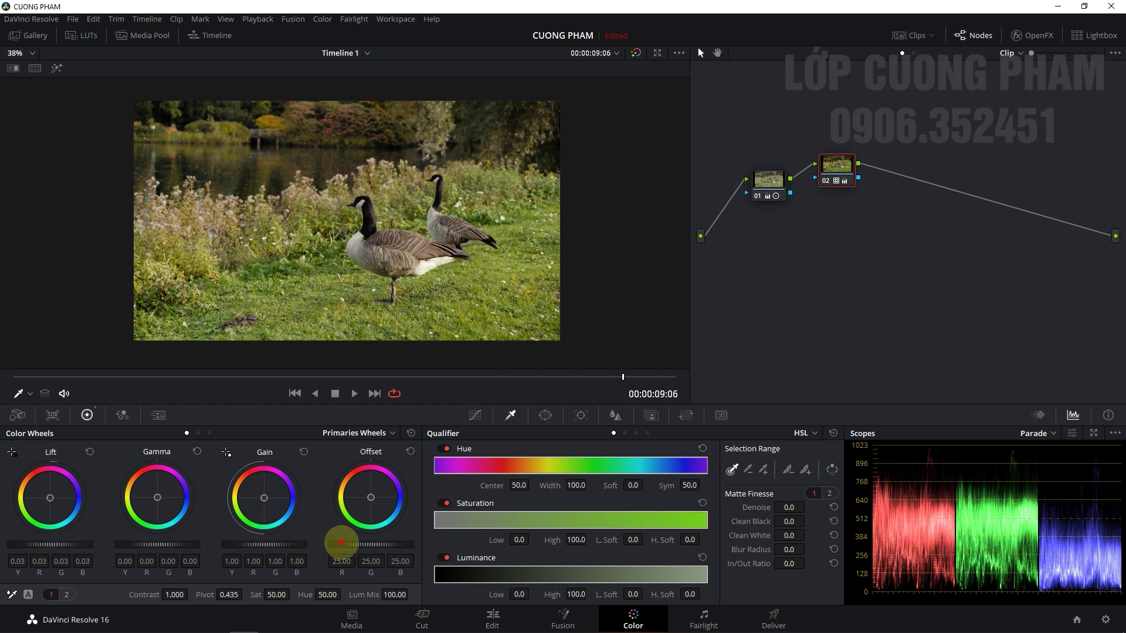
drag(342, 544, 392, 549)
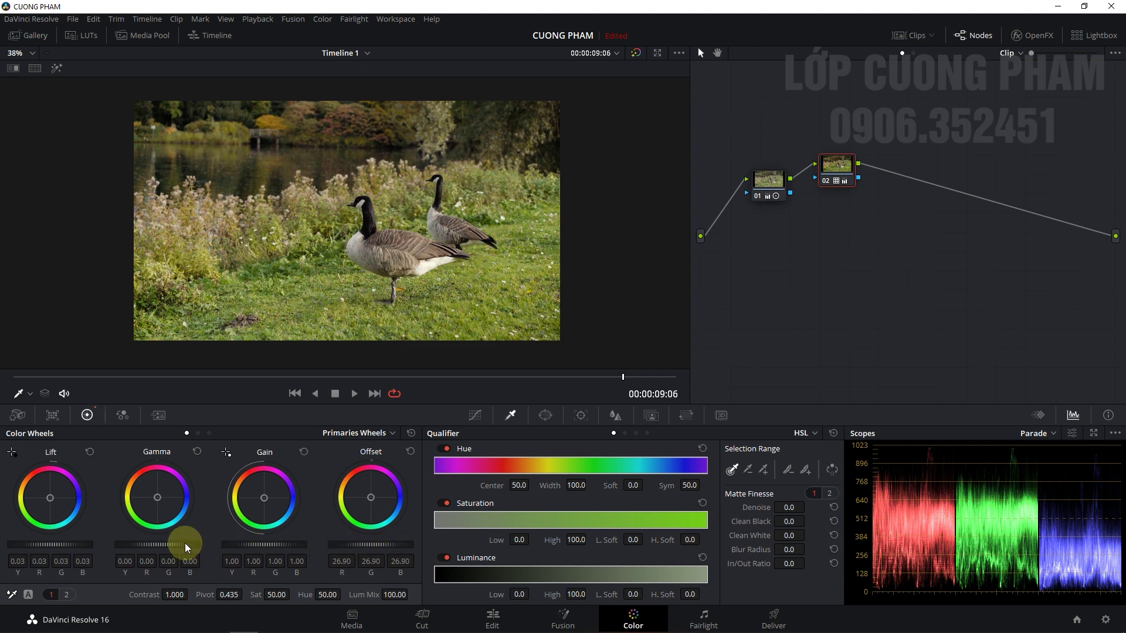
drag(185, 543, 154, 544)
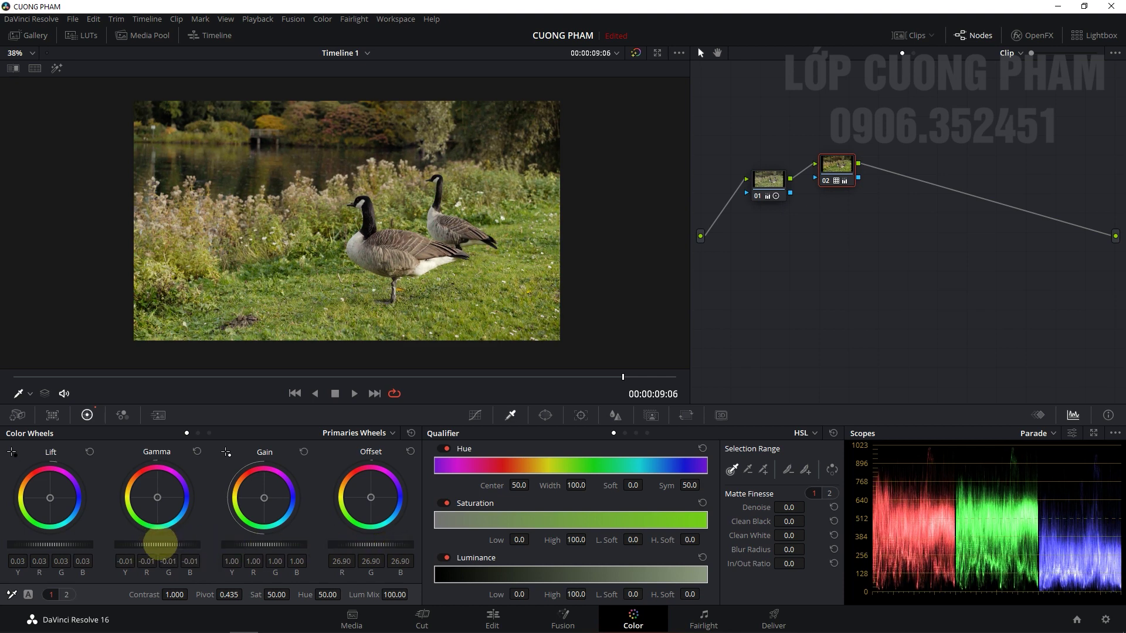
Add a parallel node alongside node 02
right_click(830, 167)
mouse_move(897, 223)
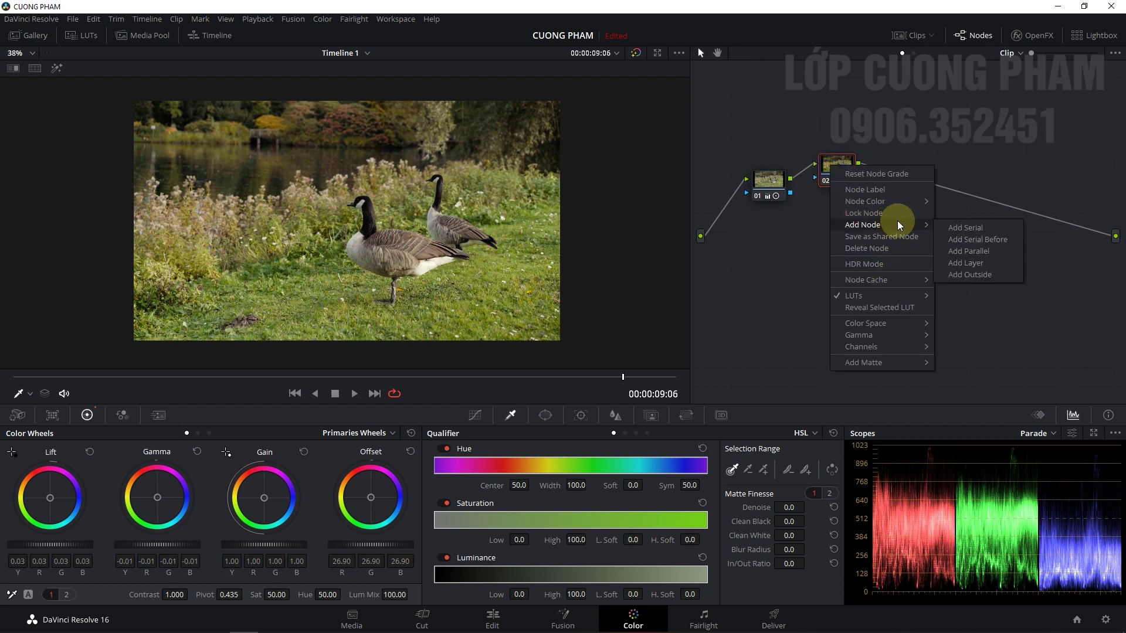
click(972, 254)
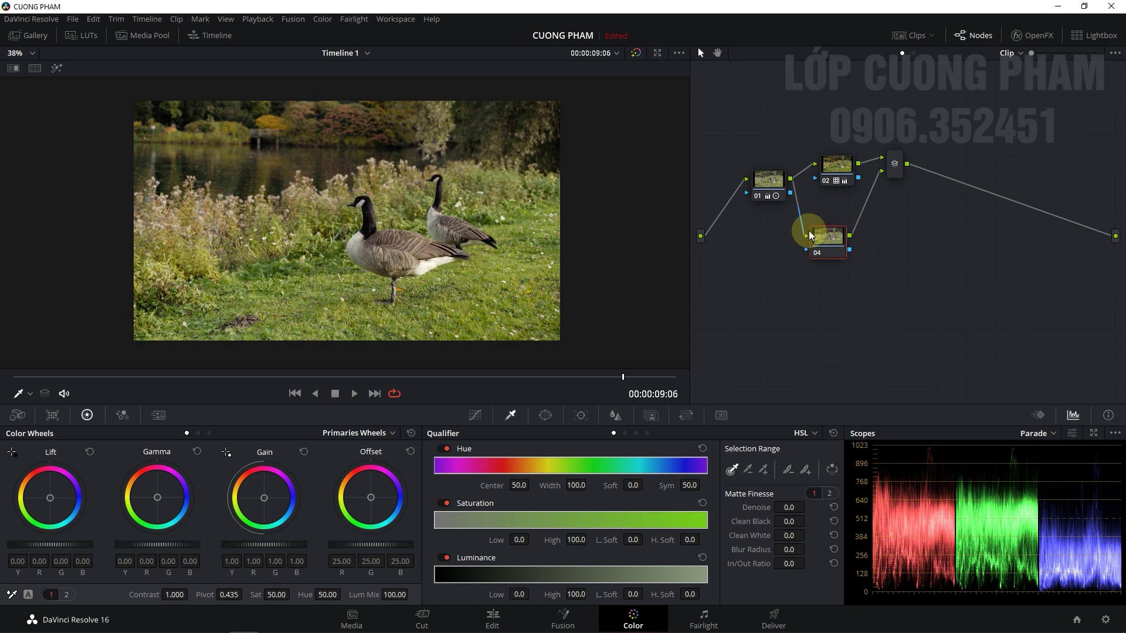
Label node 02 'DJI'
drag(838, 178, 829, 169)
right_click(832, 159)
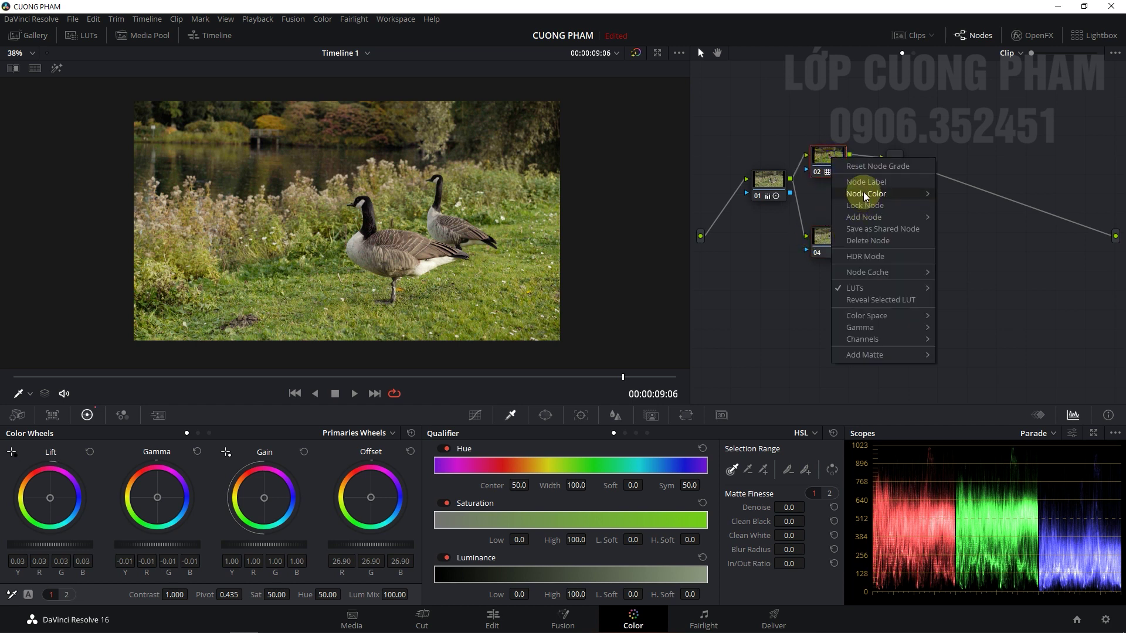
click(865, 189)
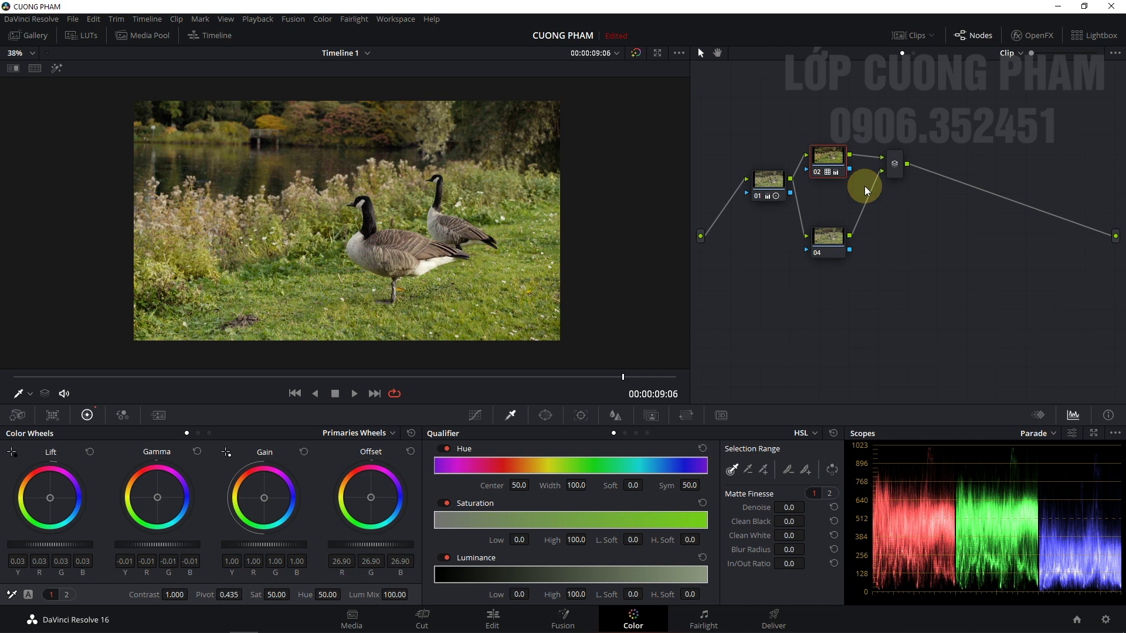
text(DJI)
Push node 04's Gamma, Offset and Gain wheels toward warm golden orange
drag(828, 236, 833, 212)
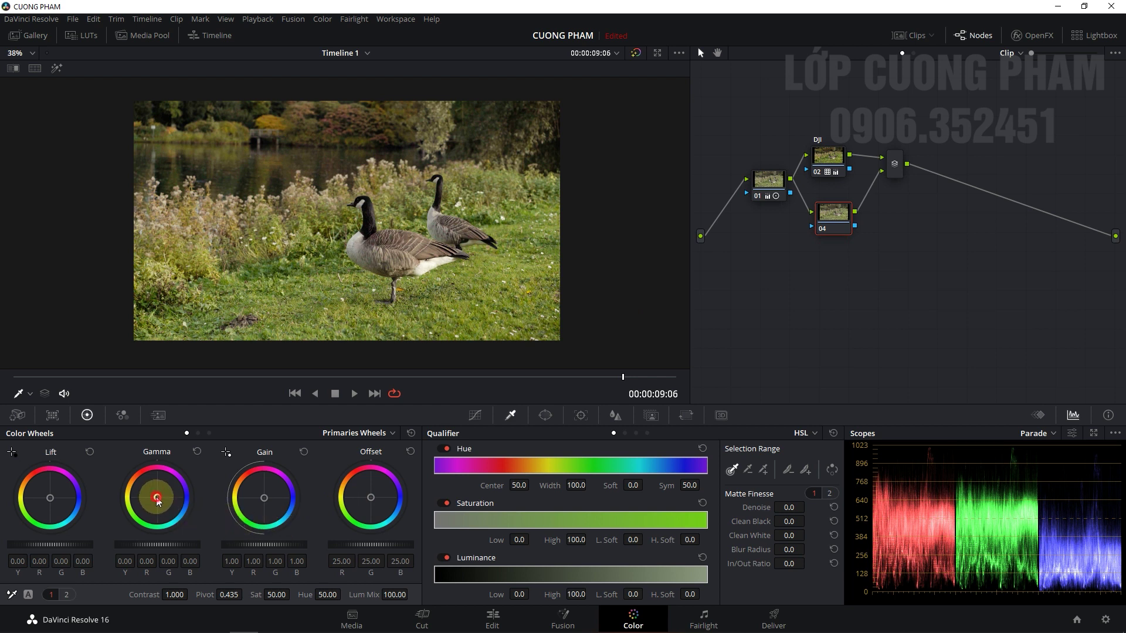
mouse_move(157, 498)
mouse_down()
mouse_move(111, 447)
mouse_move(85, 447)
mouse_up()
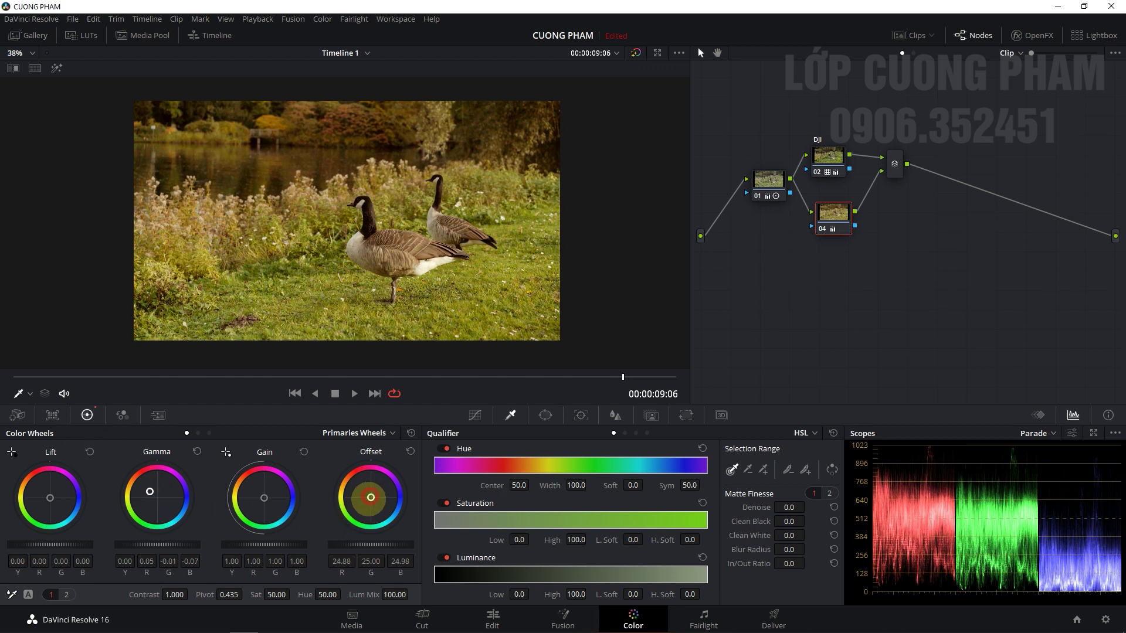
mouse_move(369, 498)
mouse_down()
mouse_move(385, 505)
mouse_move(372, 474)
mouse_up()
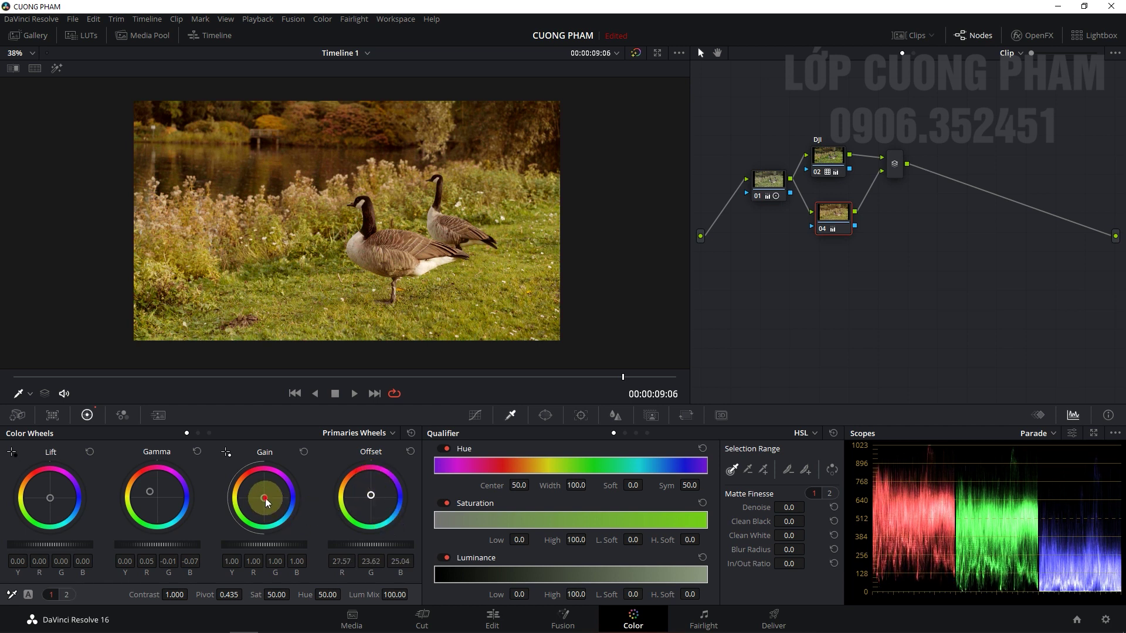
drag(264, 495, 266, 505)
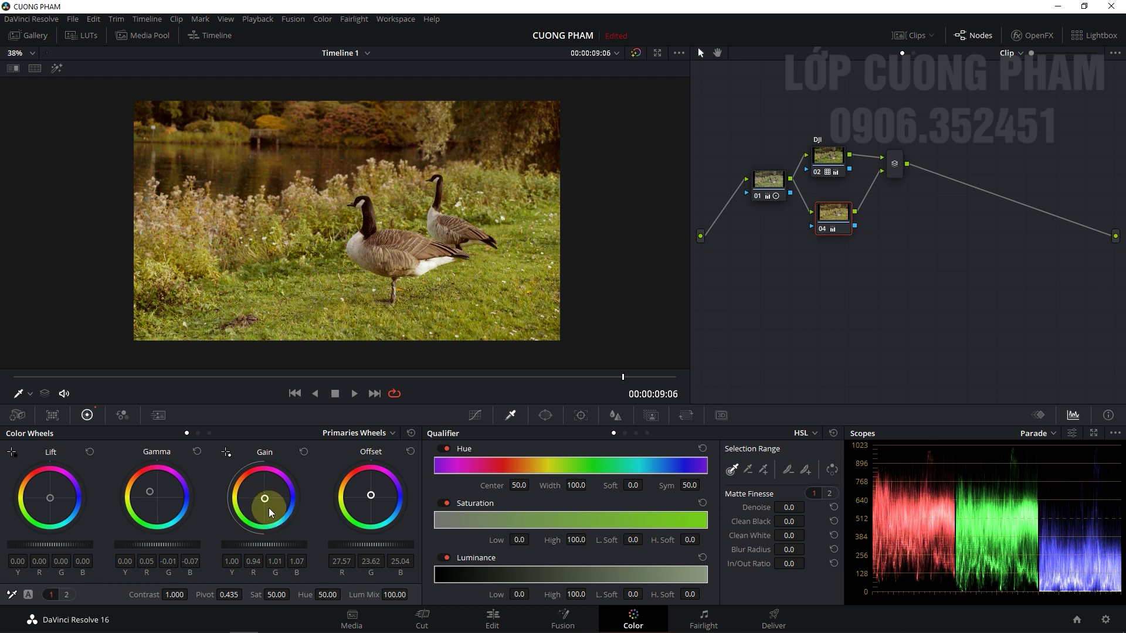
click(912, 258)
drag(888, 186, 889, 187)
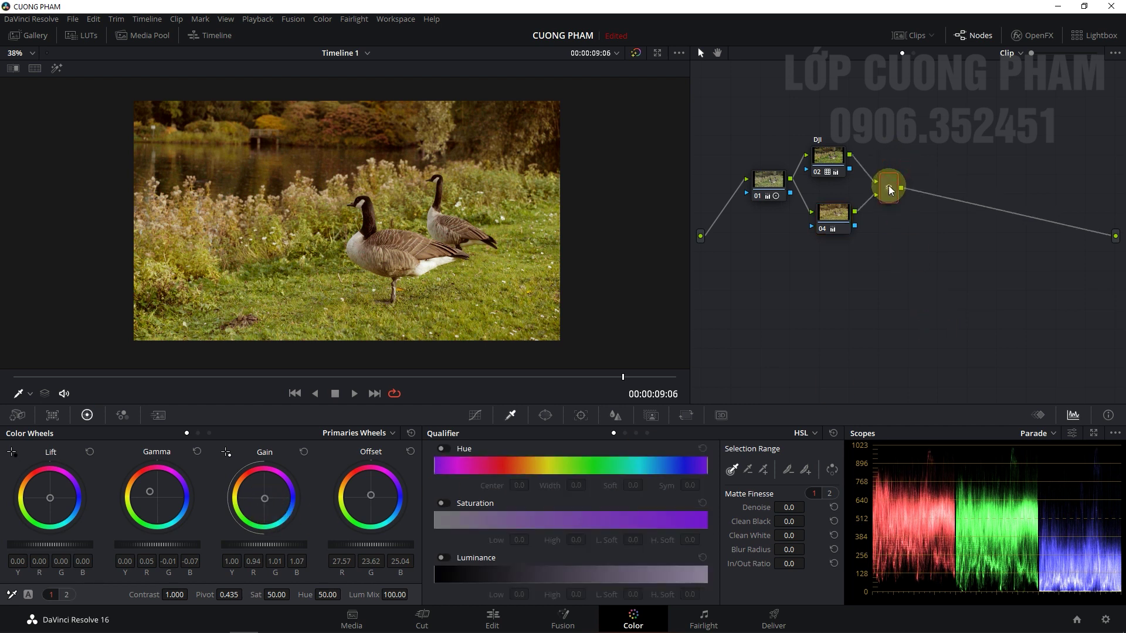
key(alt+s)
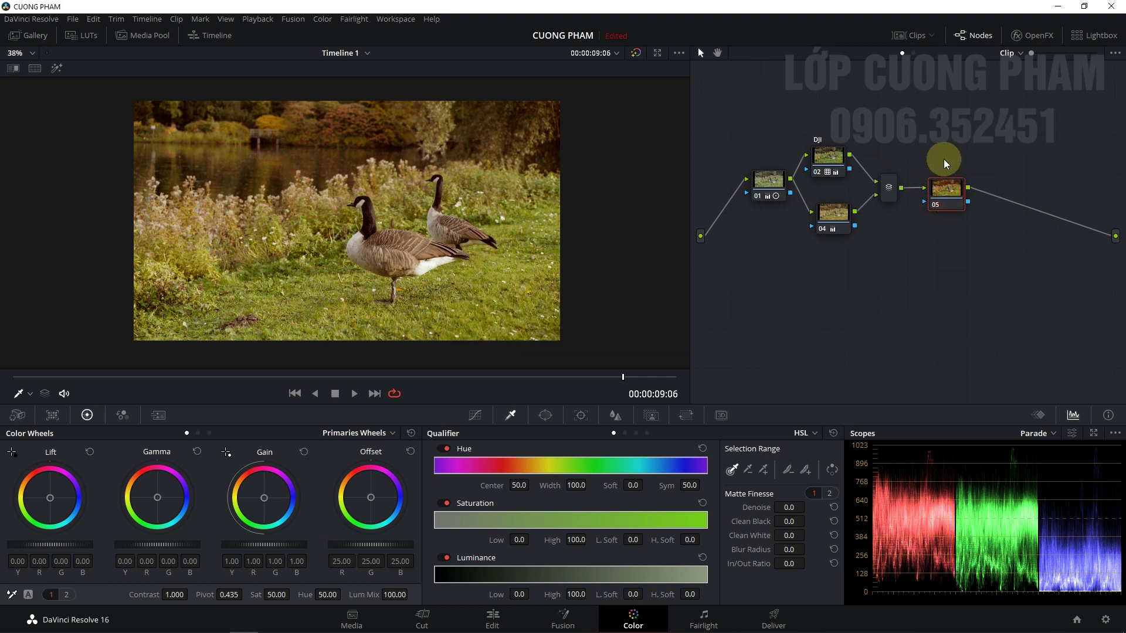
drag(945, 195, 951, 174)
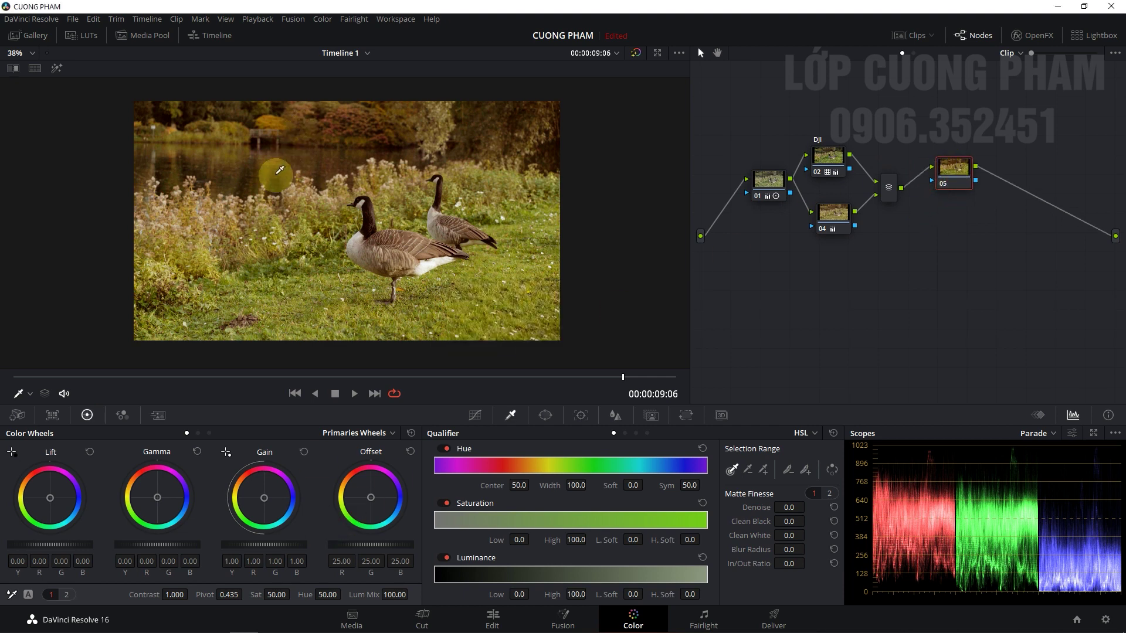
scroll(277, 174, up, 3)
scroll(278, 175, down, 2)
scroll(277, 174, down, 2)
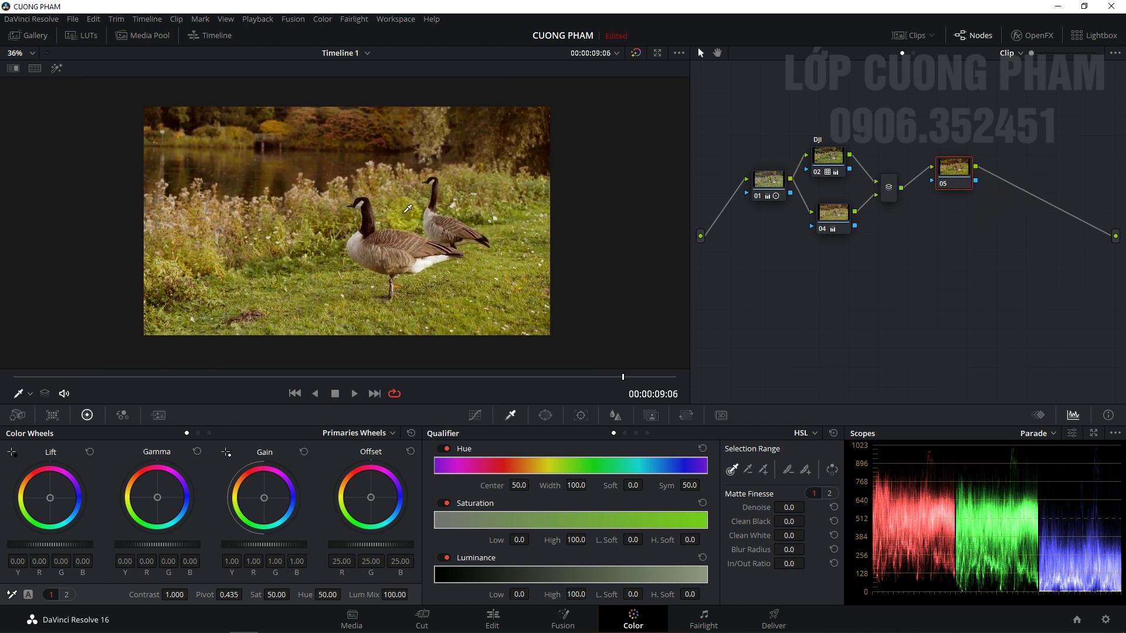
scroll(404, 210, up, 2)
scroll(404, 210, down, 1)
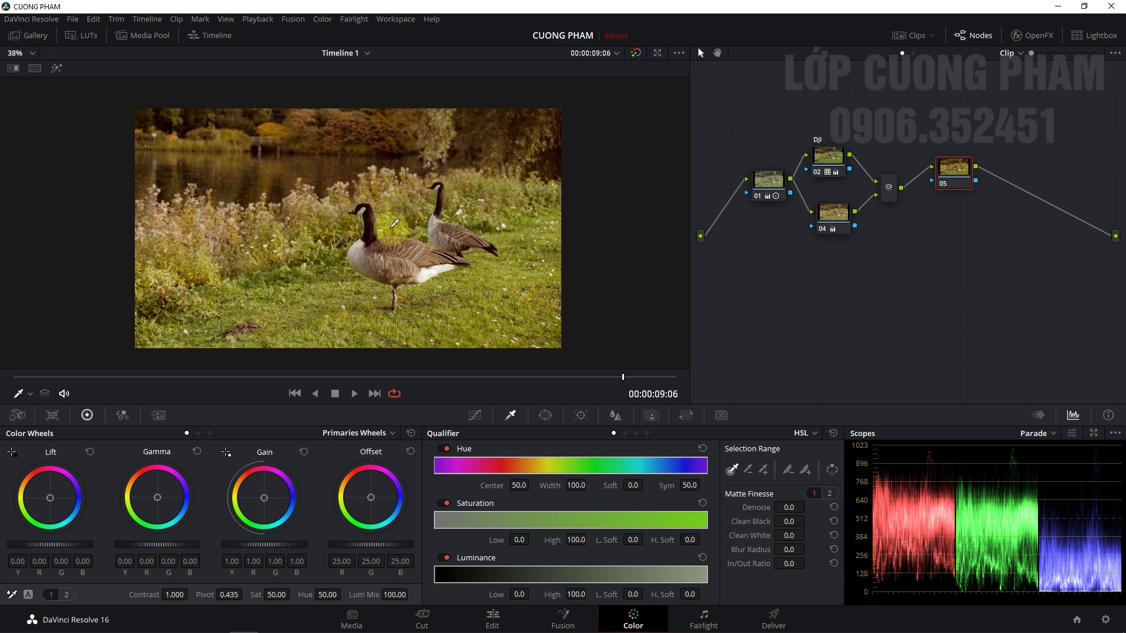
scroll(397, 223, down, 1)
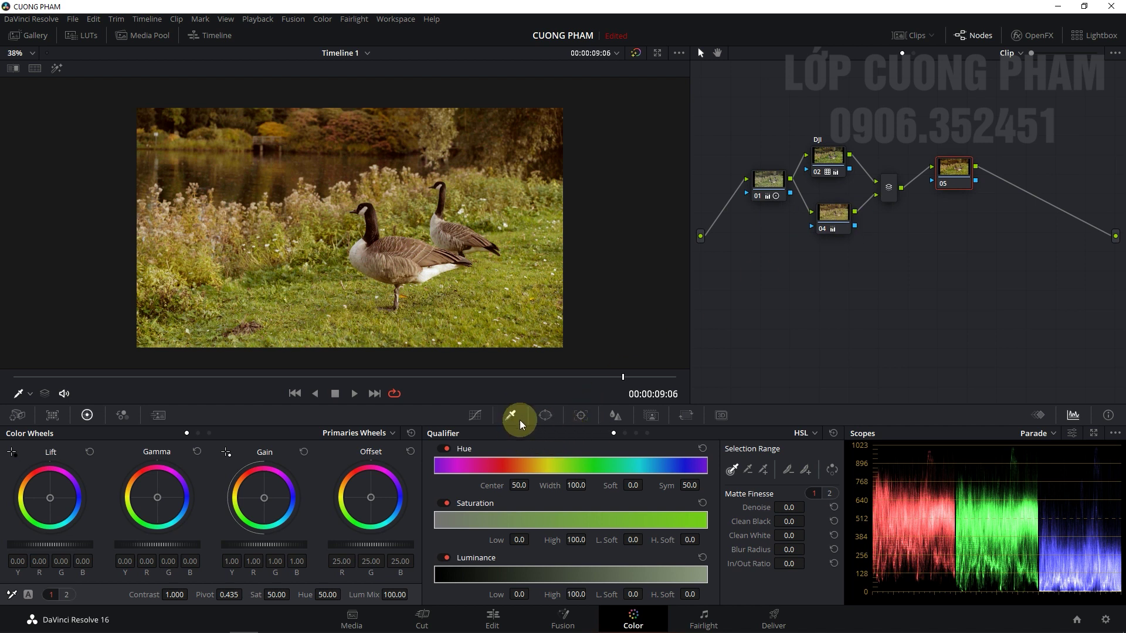
Key the green grass with the qualifier picker, widening hue, saturation and luminance ranges
click(56, 68)
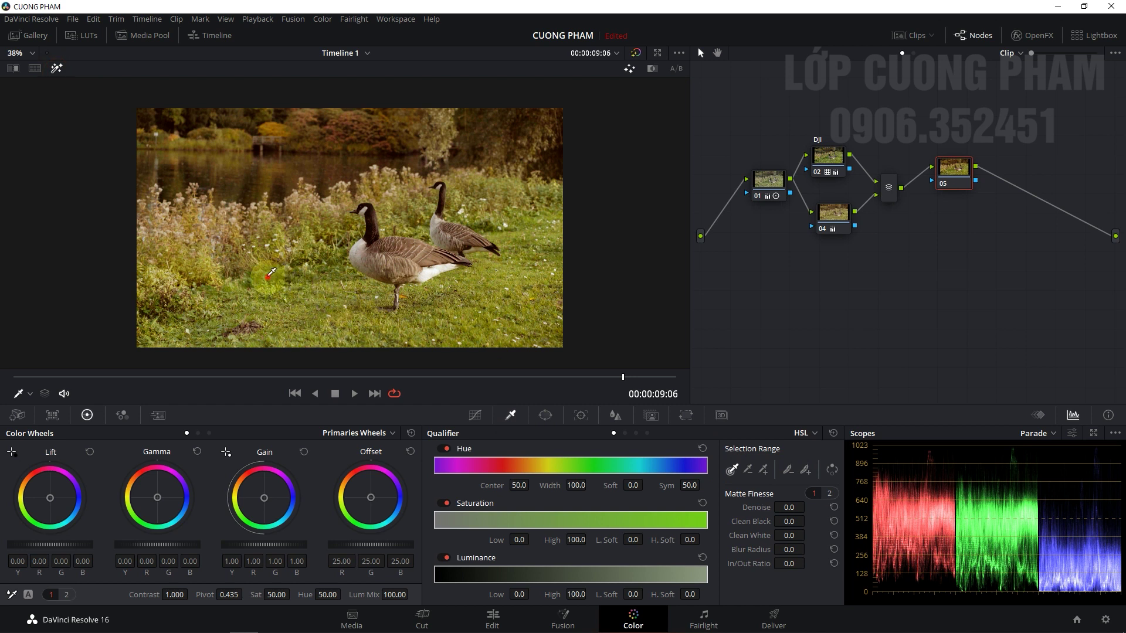
click(268, 276)
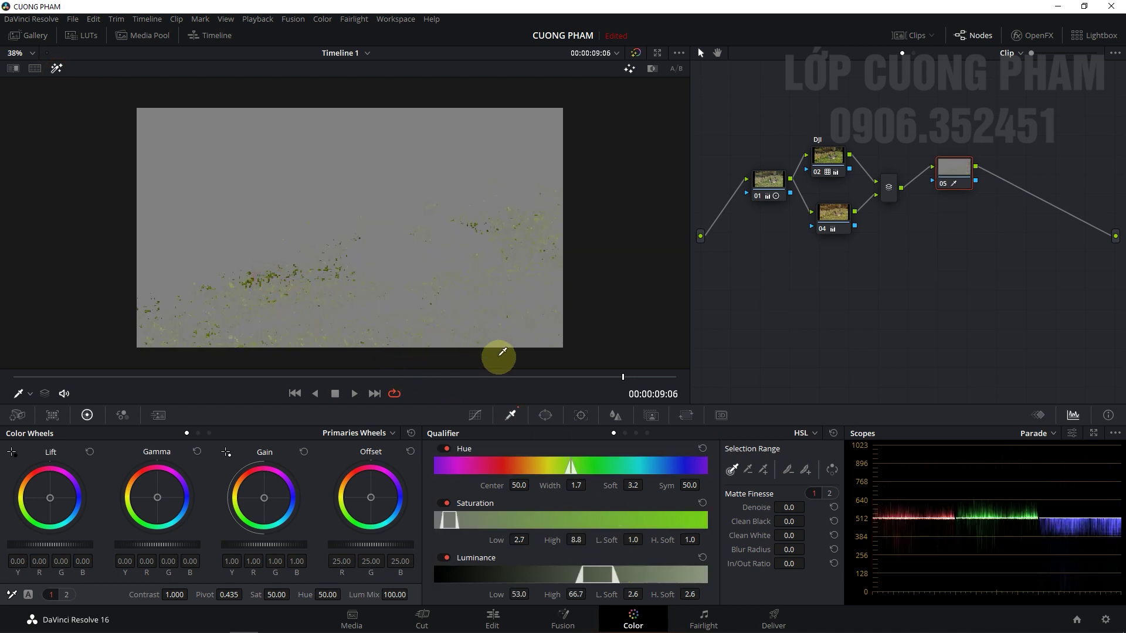
click(295, 297)
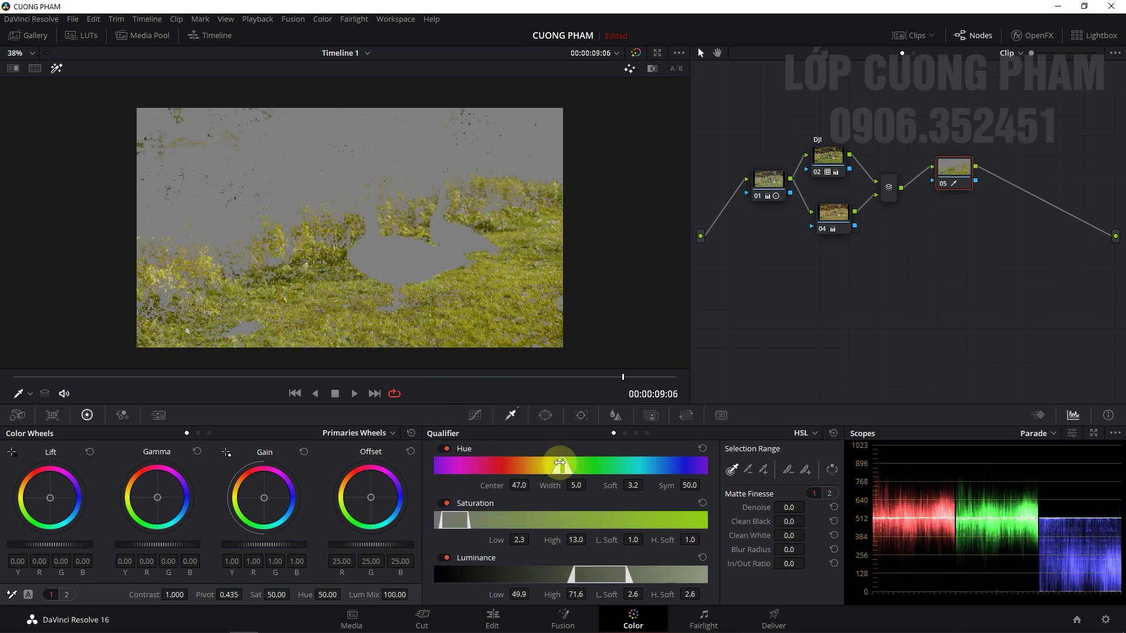
drag(559, 463, 562, 464)
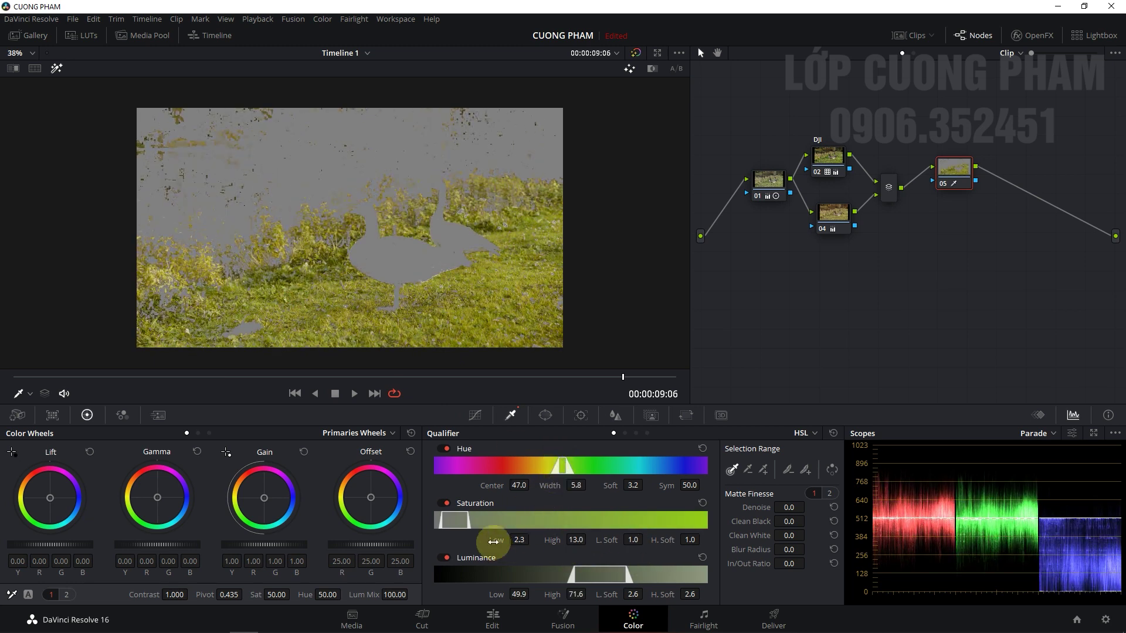
drag(467, 516, 470, 520)
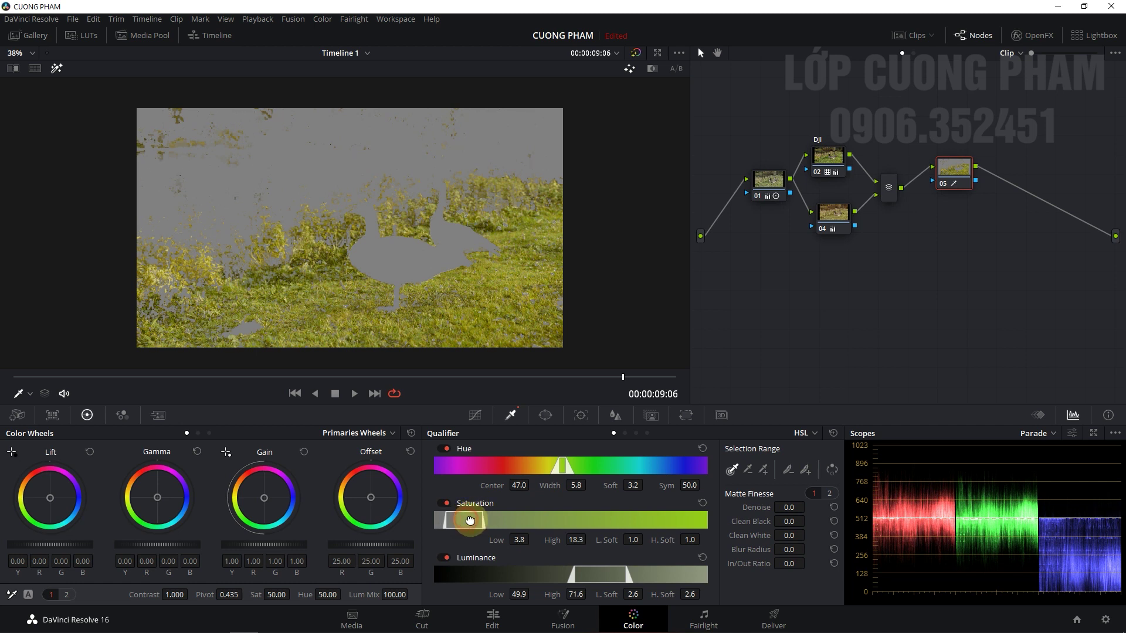
drag(616, 571, 645, 572)
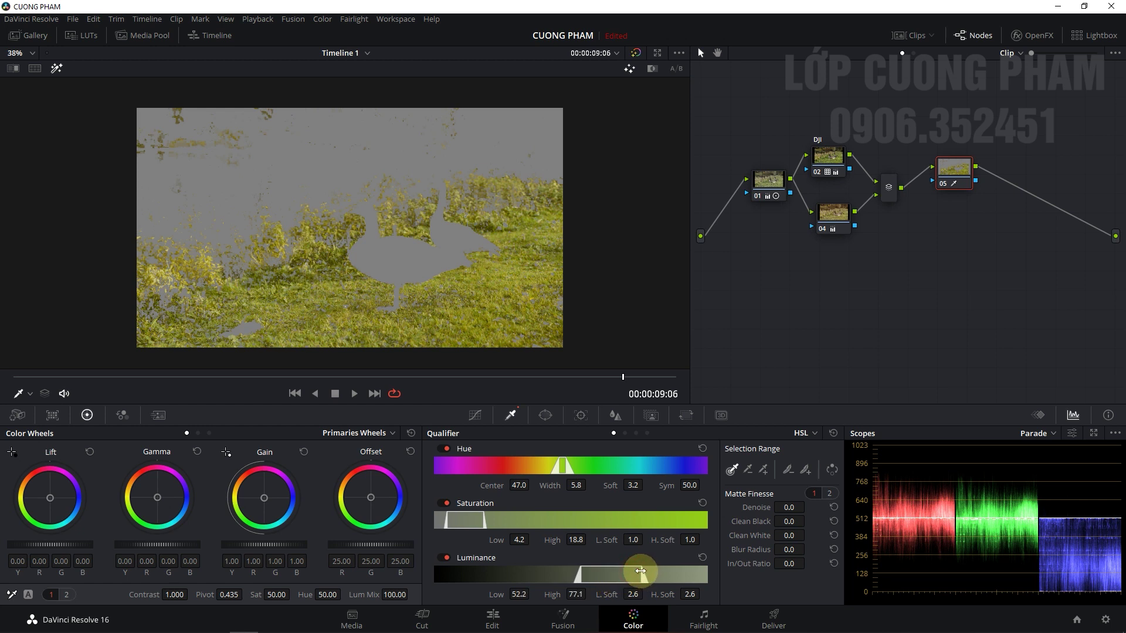
Refine the matte with blur radius 27.6, denoise 15.1 and in/out ratio 2.1
drag(789, 550, 788, 550)
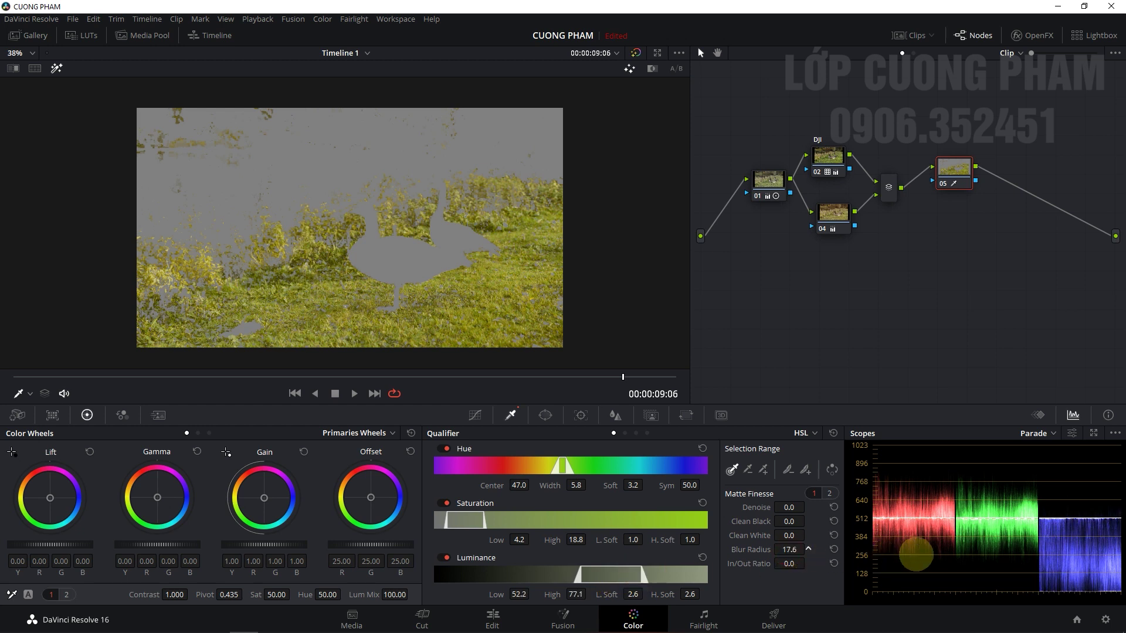
drag(789, 507, 876, 510)
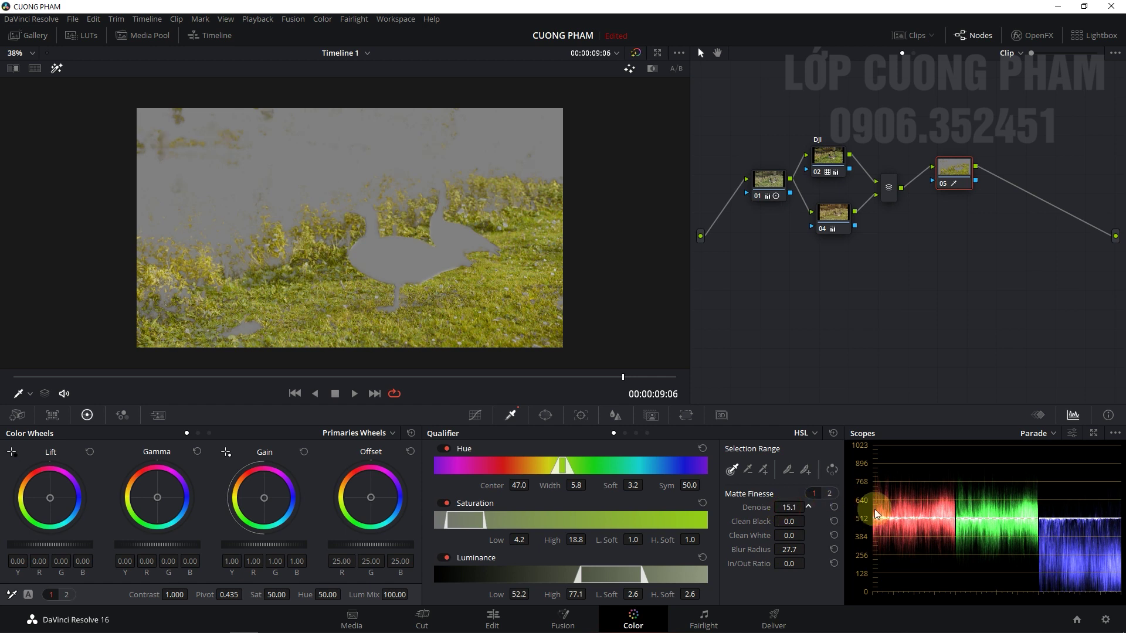
mouse_move(789, 564)
mouse_down()
mouse_move(753, 565)
mouse_move(785, 578)
mouse_up()
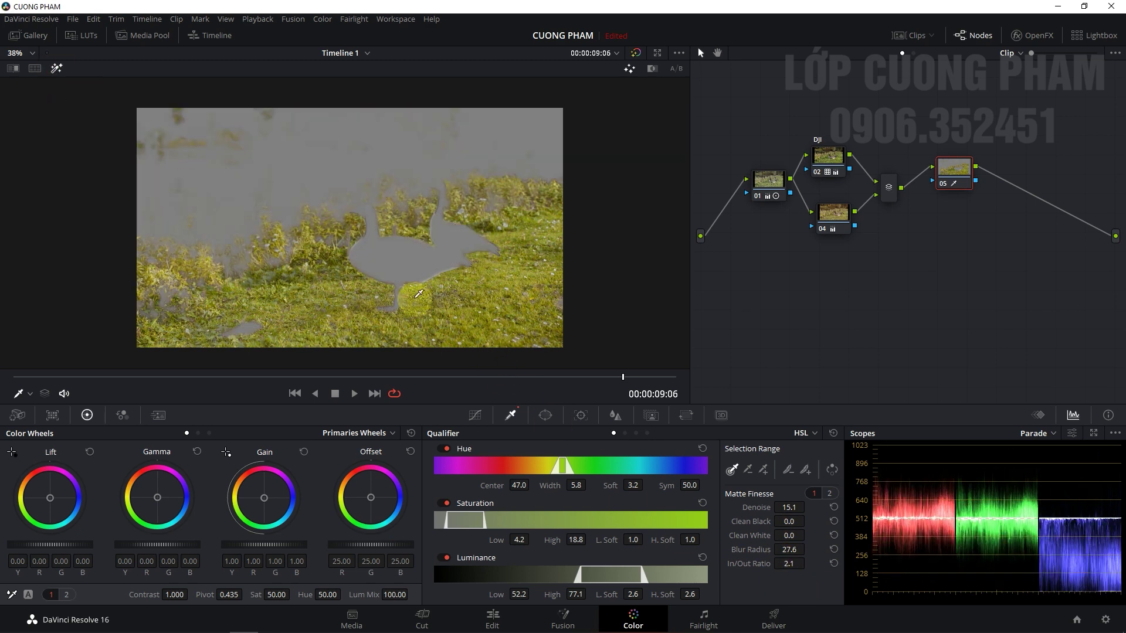
Turn off Highlight, try an orange Gain push, then reset Gain to neutral
click(55, 71)
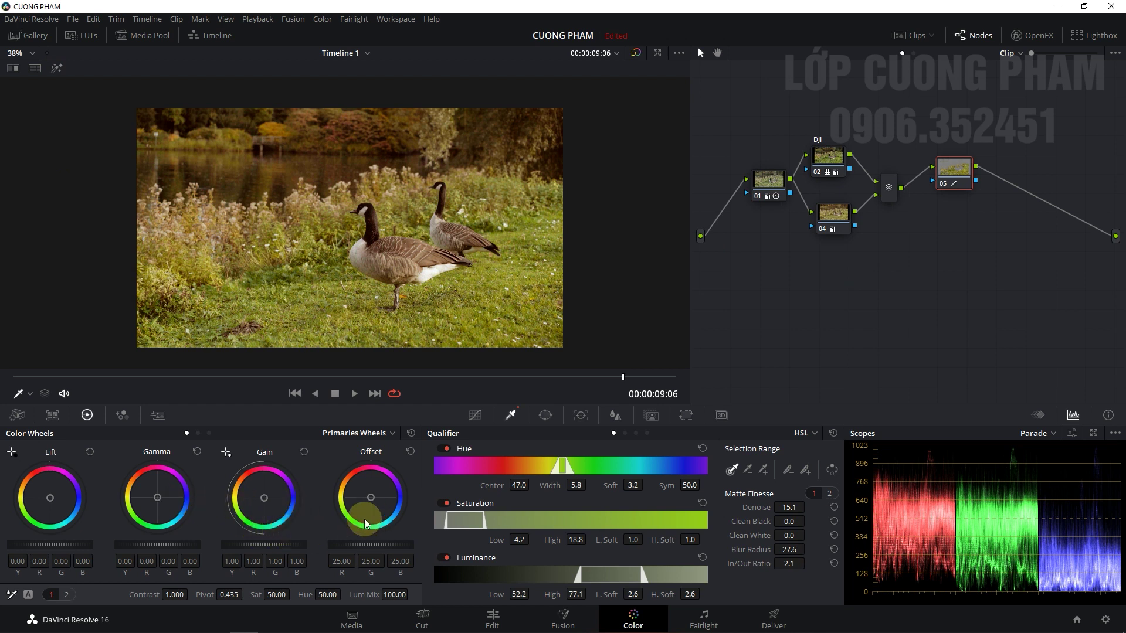
mouse_move(265, 499)
mouse_down()
mouse_move(209, 418)
mouse_move(176, 422)
mouse_up()
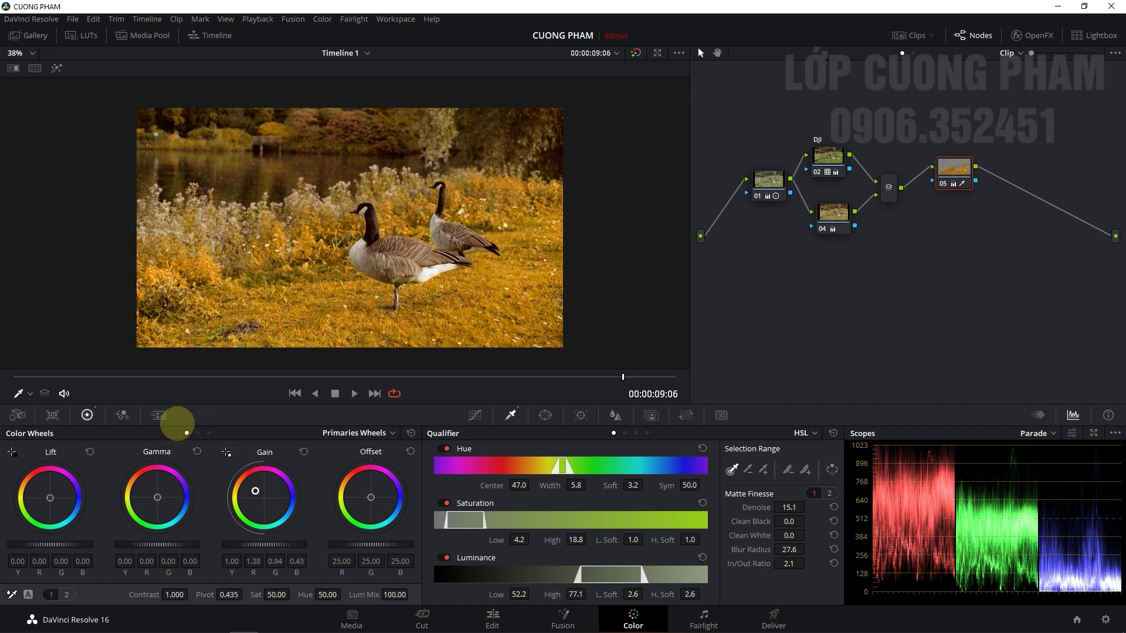
double_click(256, 494)
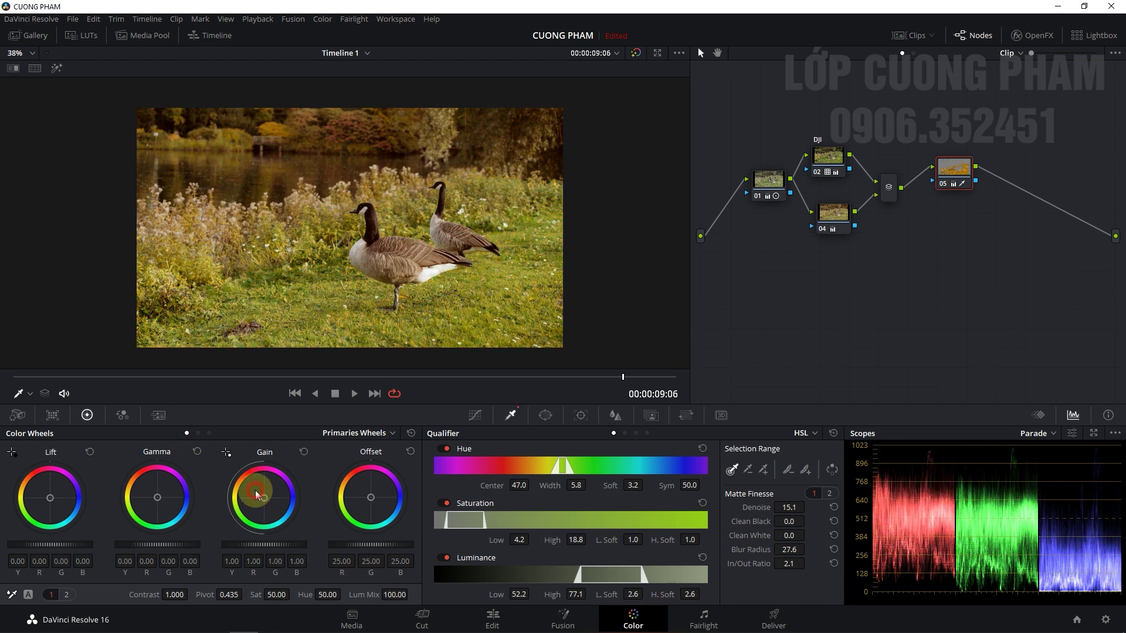
Wipe the viewer against the orange '2 Chu Vit' still, splitting across the geese
click(32, 40)
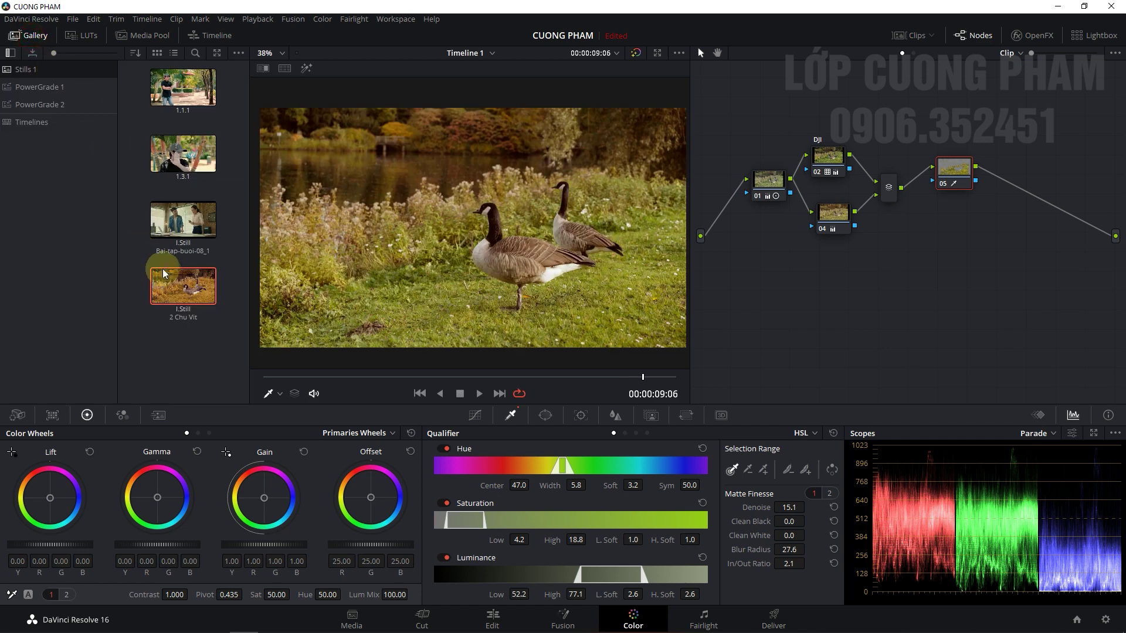
click(263, 69)
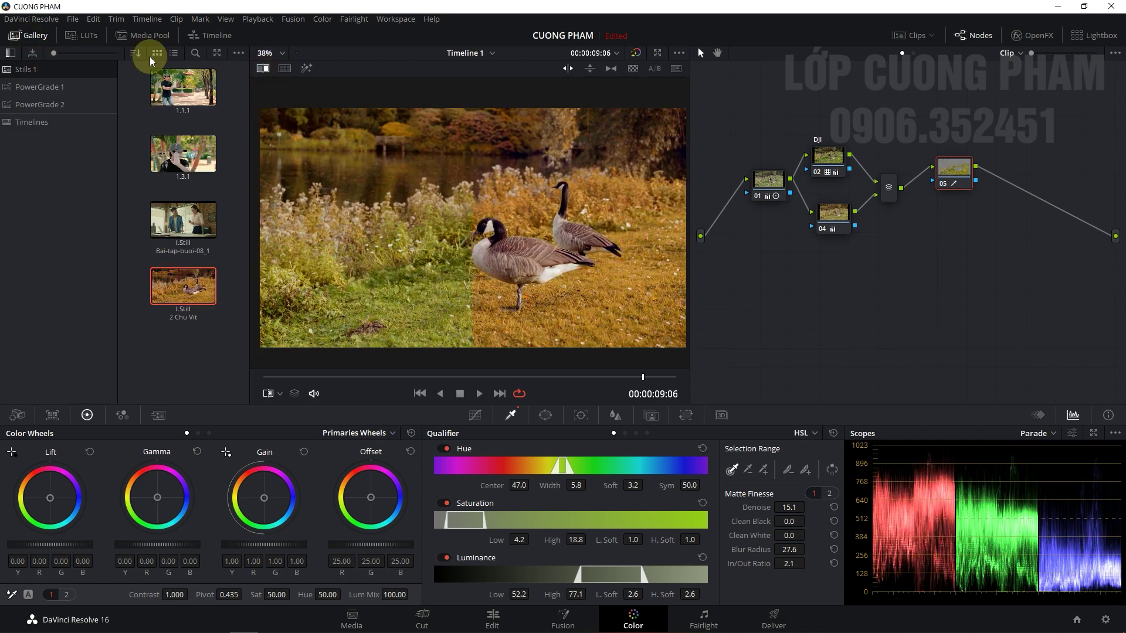
click(34, 36)
scroll(350, 244, down, 2)
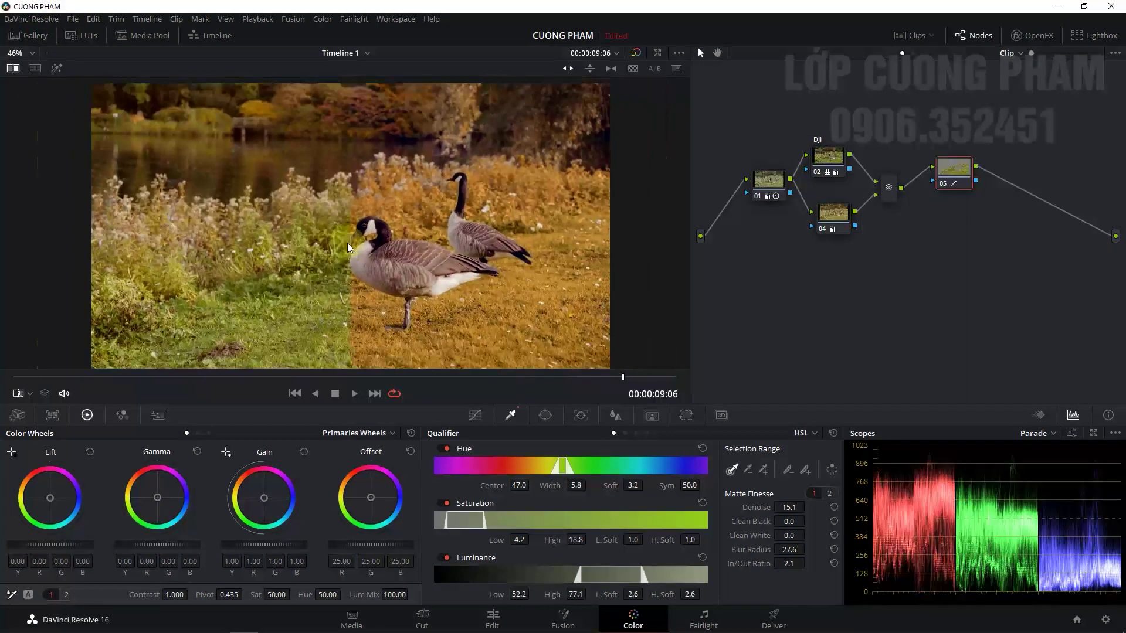
drag(347, 256, 381, 274)
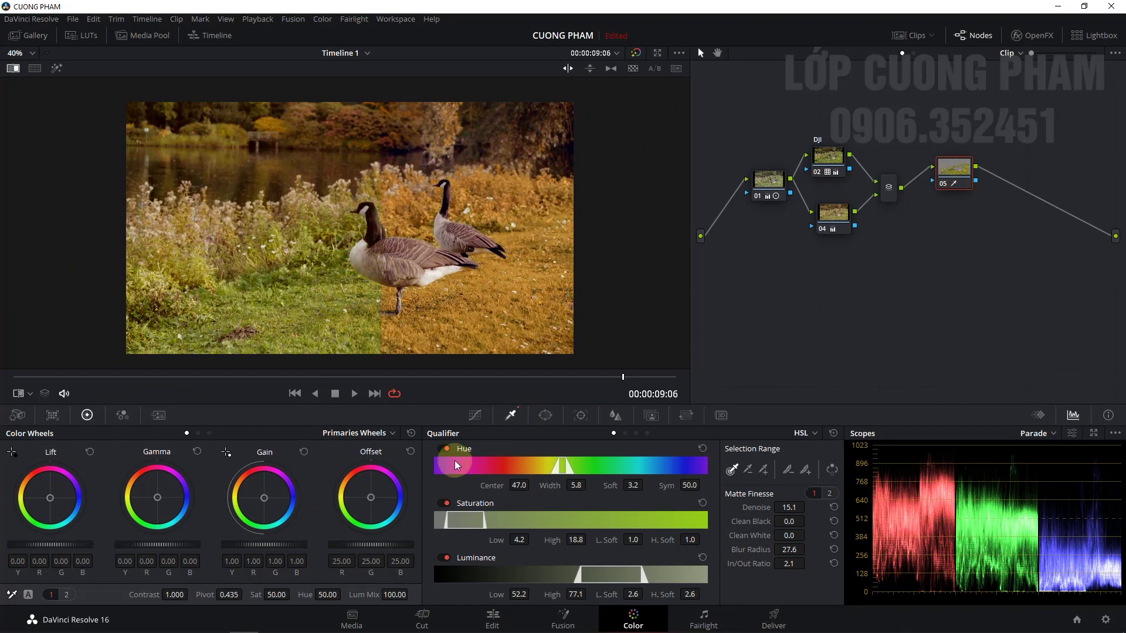
Push the grass Gain toward orange, nudge Gamma, and cool Offset to 20.54/25.31/26.70
drag(264, 497, 244, 433)
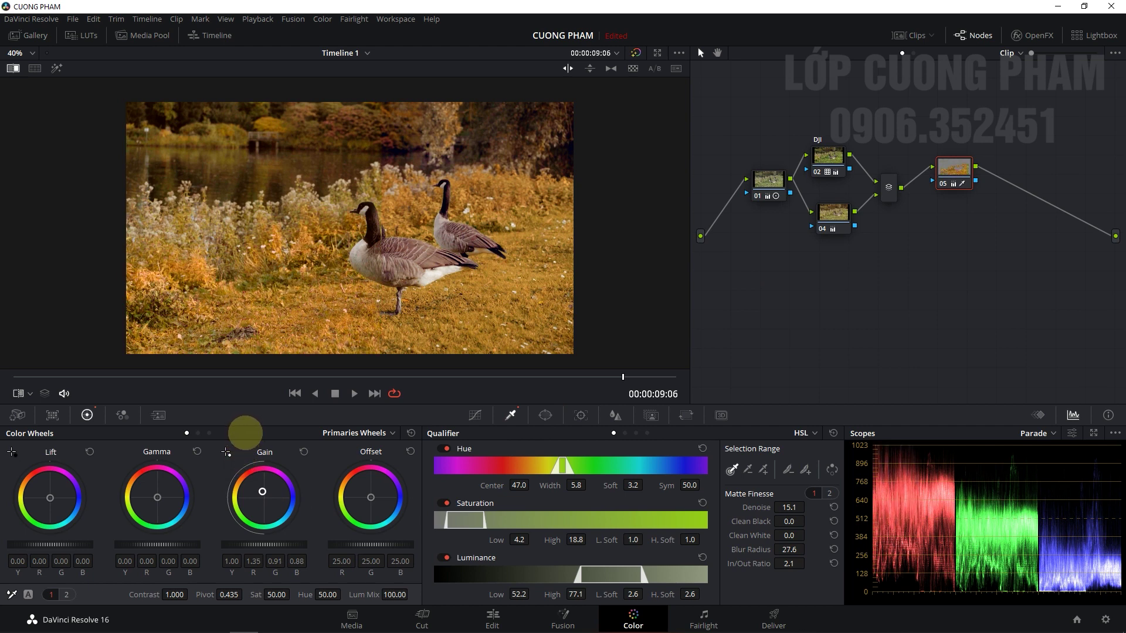
drag(238, 434, 231, 518)
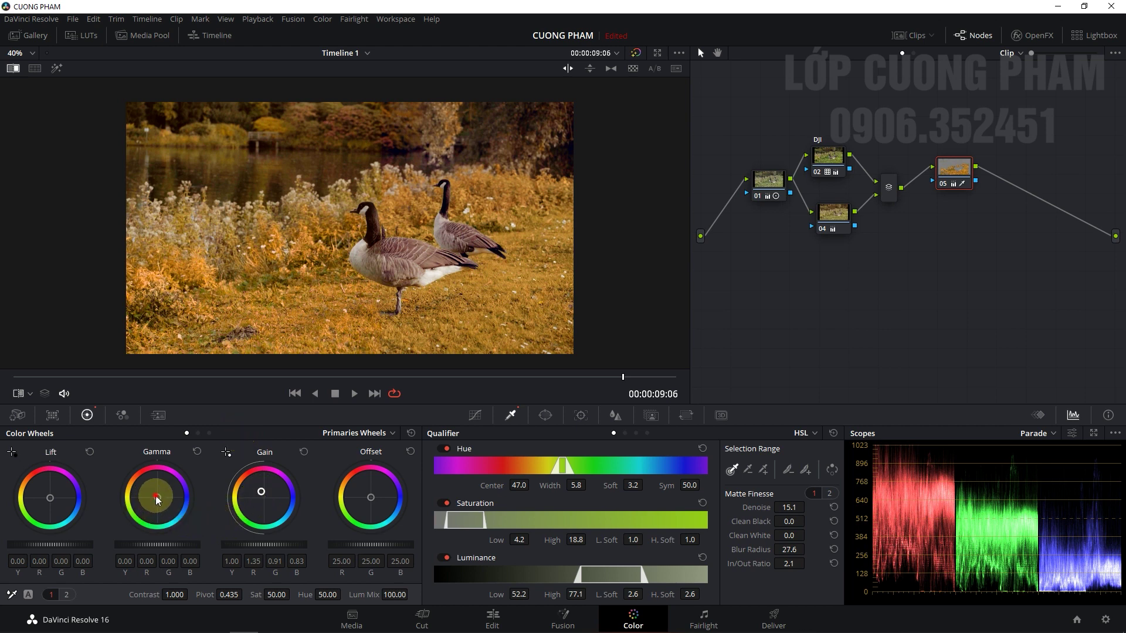
mouse_move(156, 495)
mouse_down()
mouse_move(124, 470)
mouse_move(129, 436)
mouse_move(141, 476)
mouse_move(121, 495)
mouse_up()
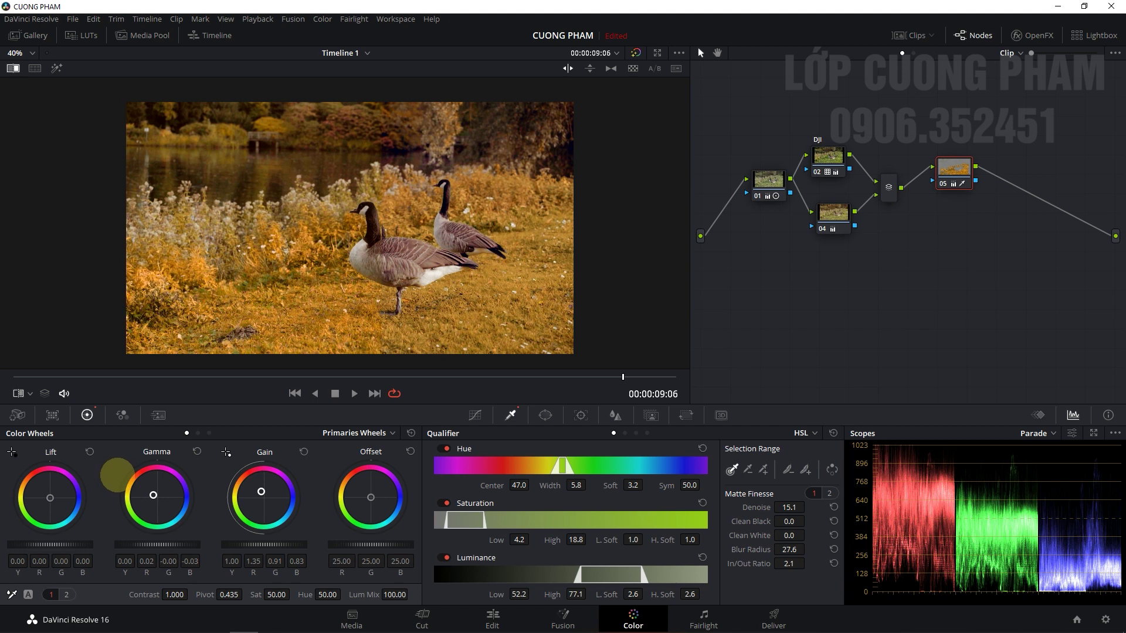
mouse_move(117, 475)
mouse_down()
mouse_move(156, 500)
mouse_move(153, 489)
mouse_up()
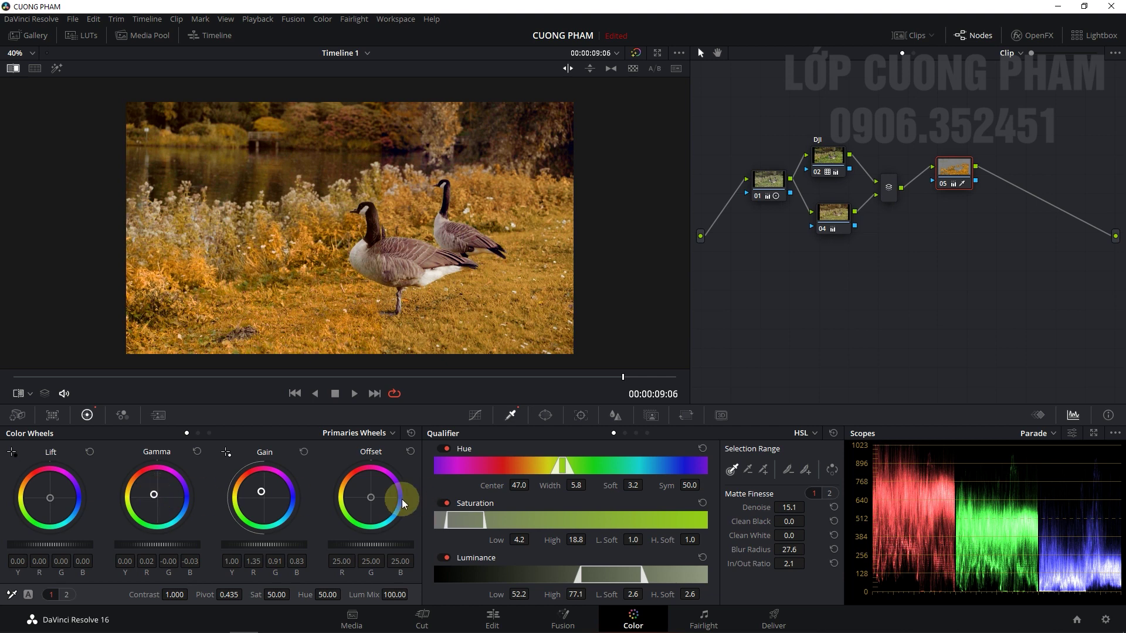
mouse_move(371, 498)
mouse_down()
mouse_move(408, 519)
mouse_move(383, 527)
mouse_move(374, 503)
mouse_up()
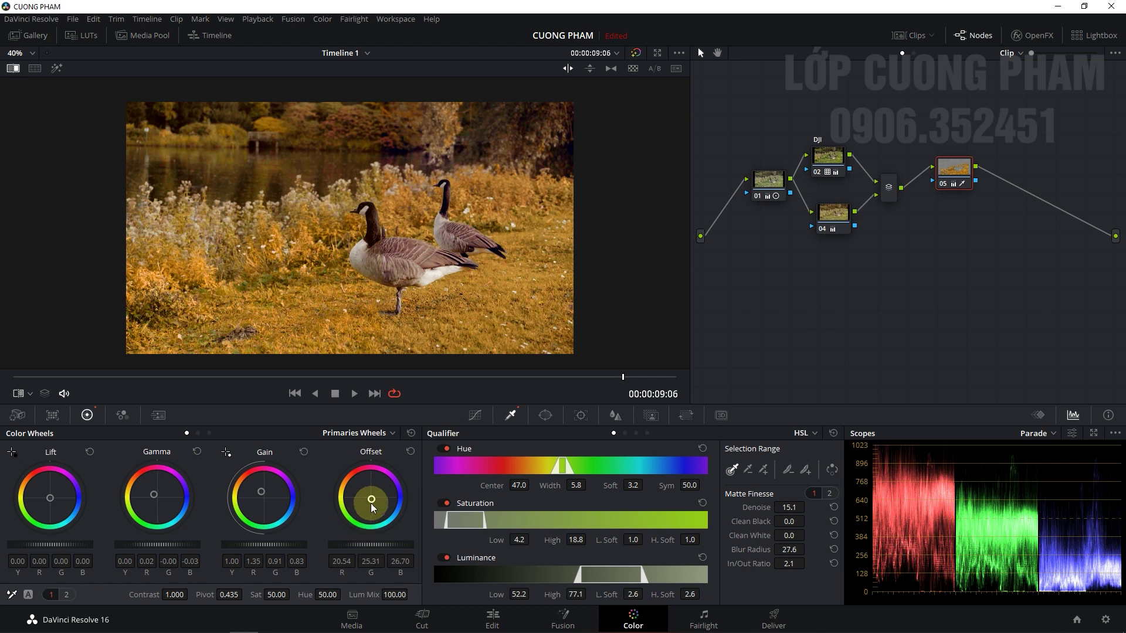
Warm the grass Offset to 24.30/23.12/20.32, recentre Gamma, and lower saturation to 40.40
click(372, 499)
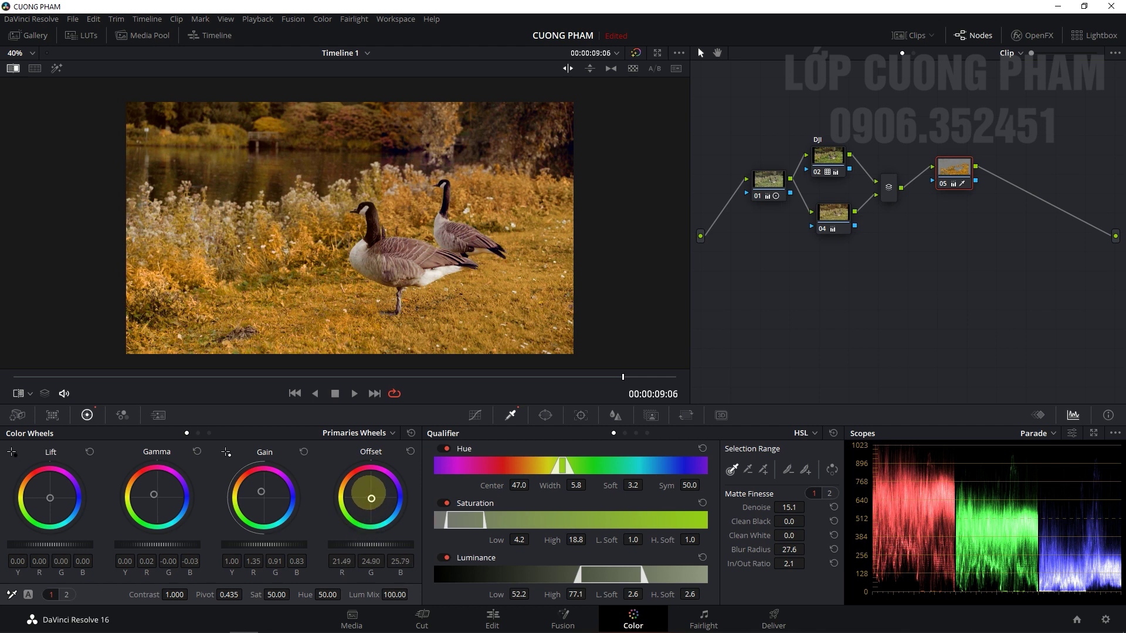
drag(371, 499, 370, 498)
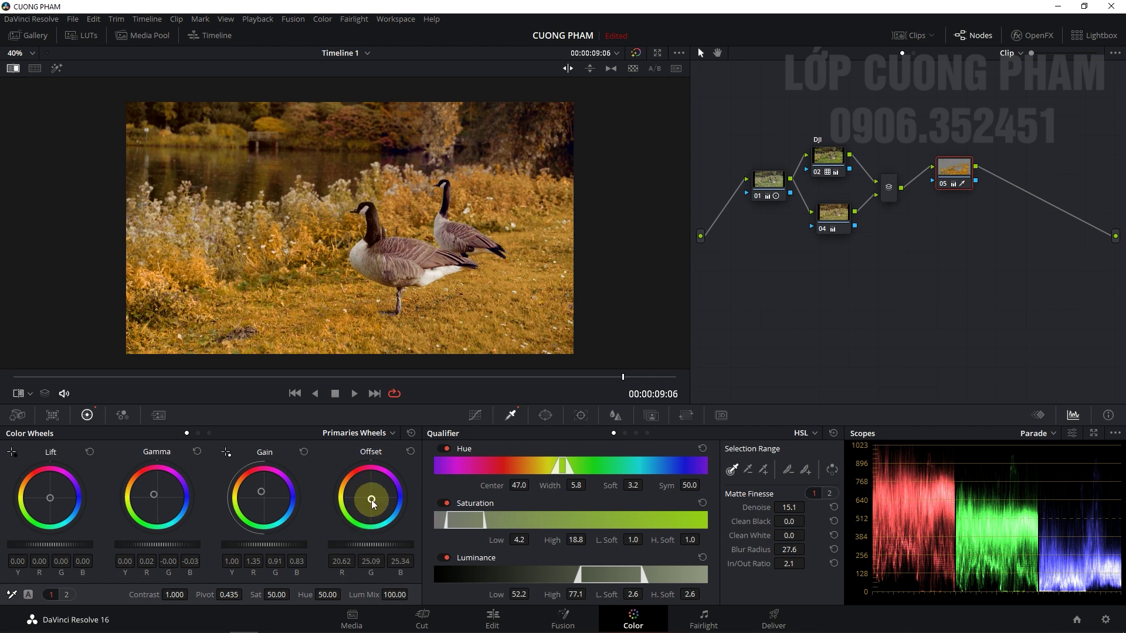
drag(263, 496, 256, 493)
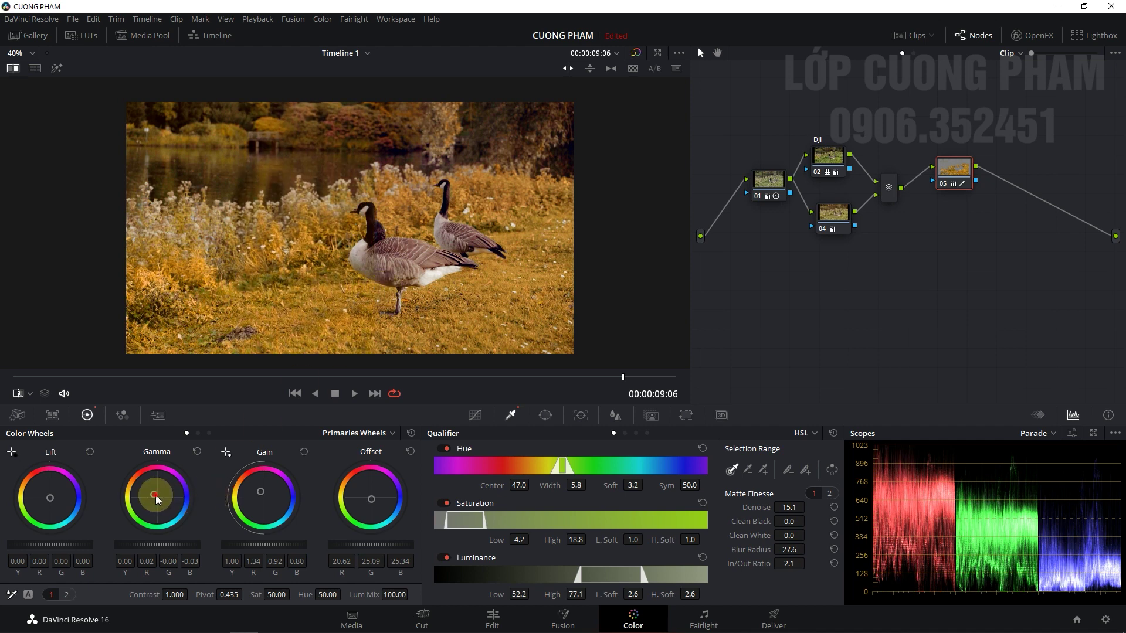
drag(156, 496, 137, 459)
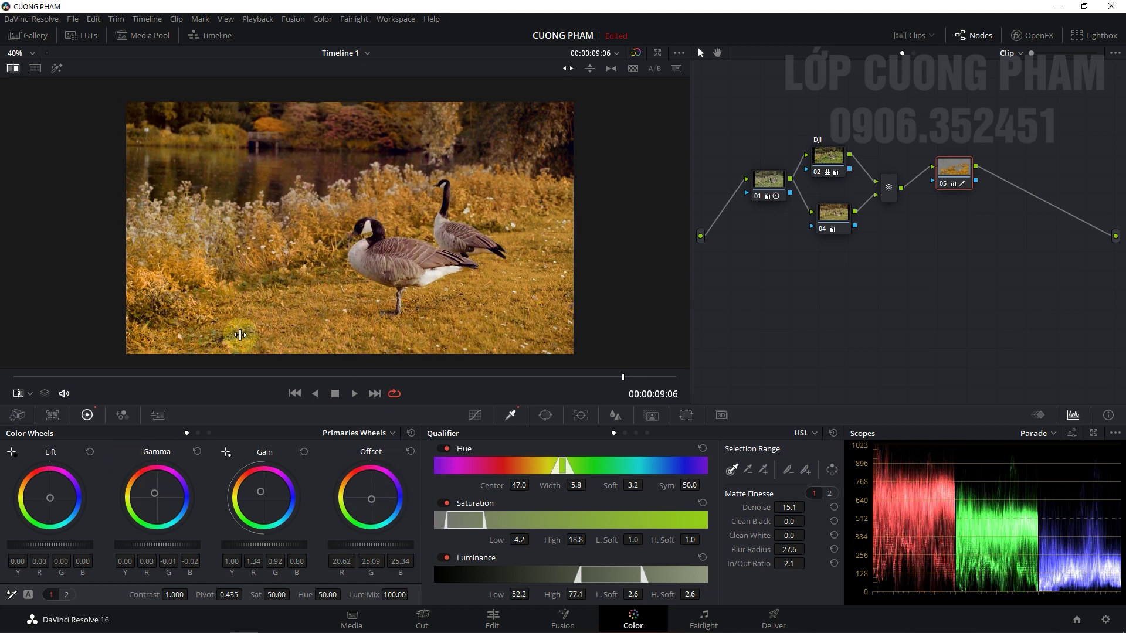
drag(372, 499, 350, 475)
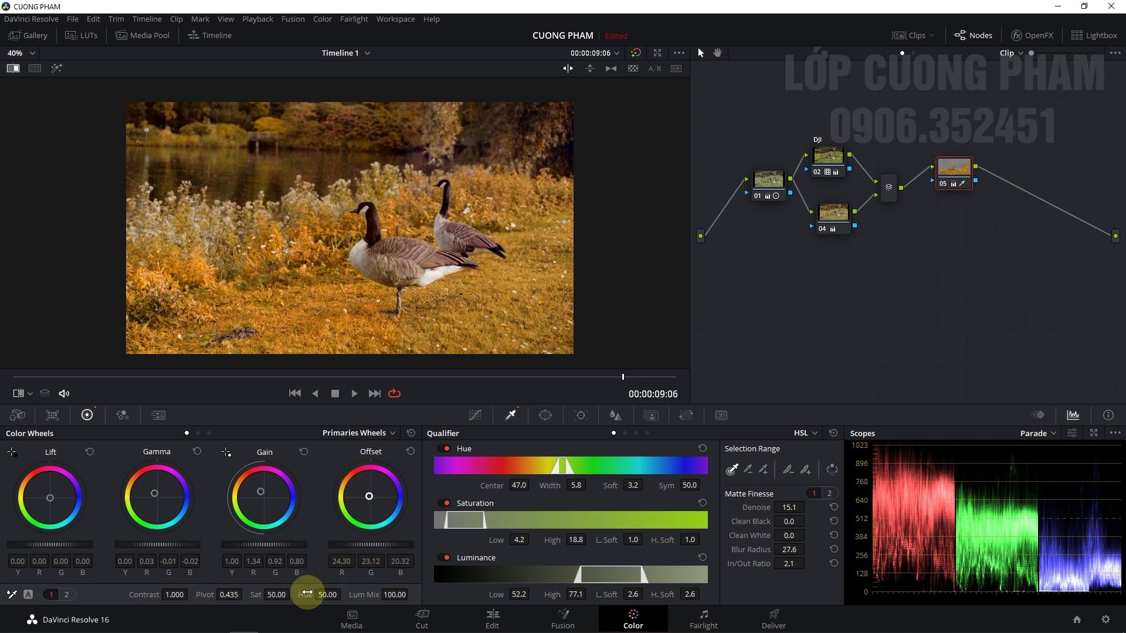
drag(276, 594, 247, 593)
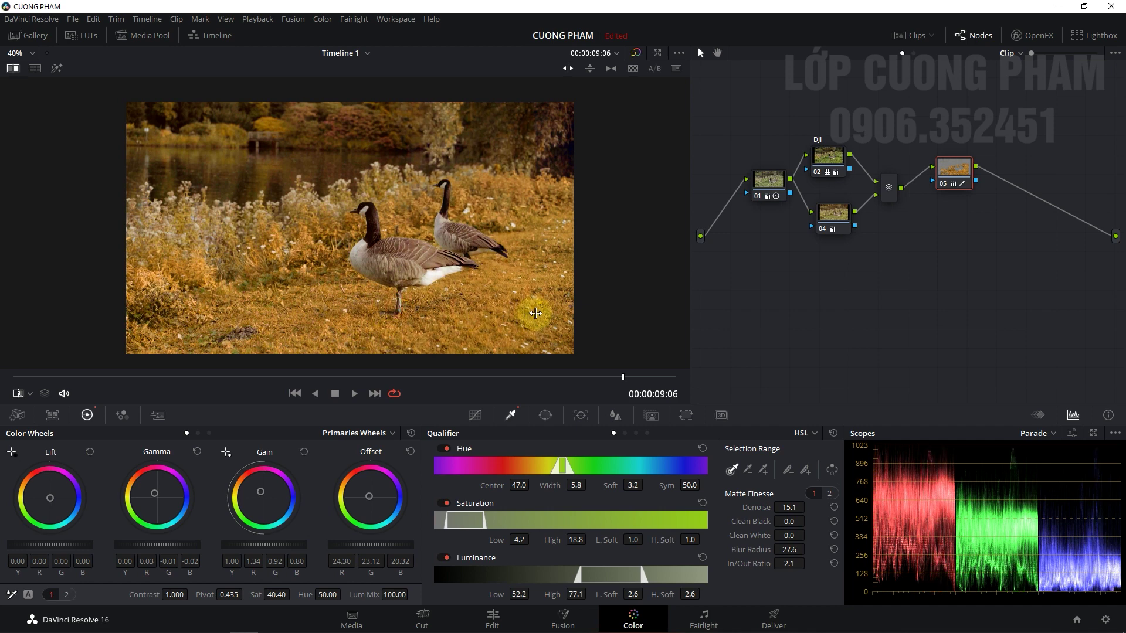
mouse_move(349, 305)
mouse_down()
mouse_move(574, 305)
mouse_move(187, 295)
mouse_move(361, 295)
mouse_up()
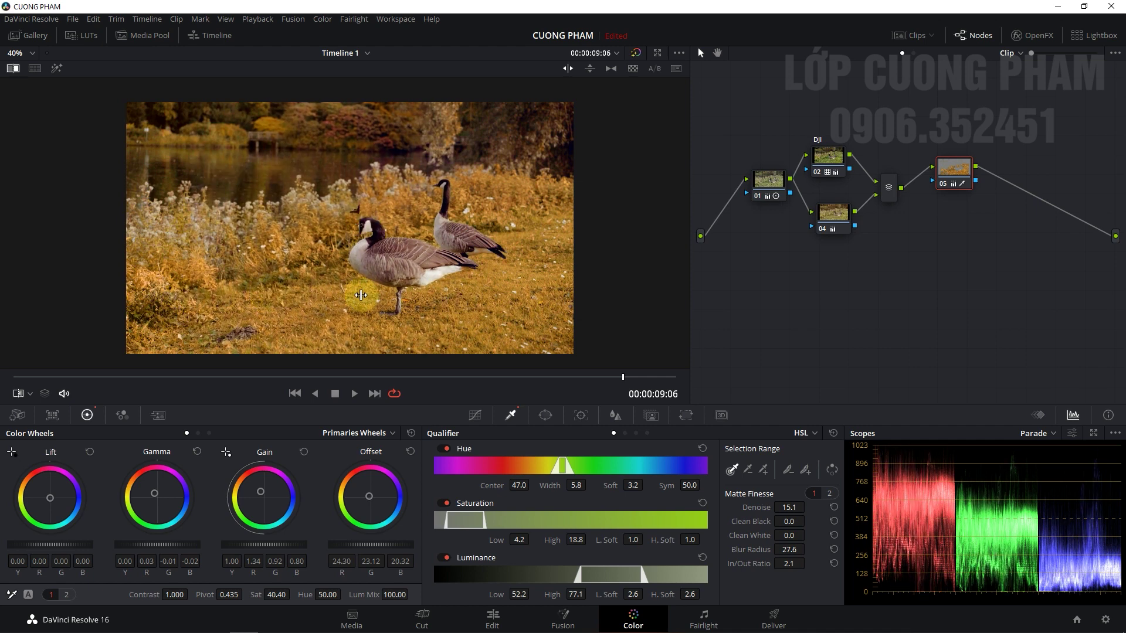
End the Image Wipe, check the qualifier Highlight, and reposition node 05
click(19, 71)
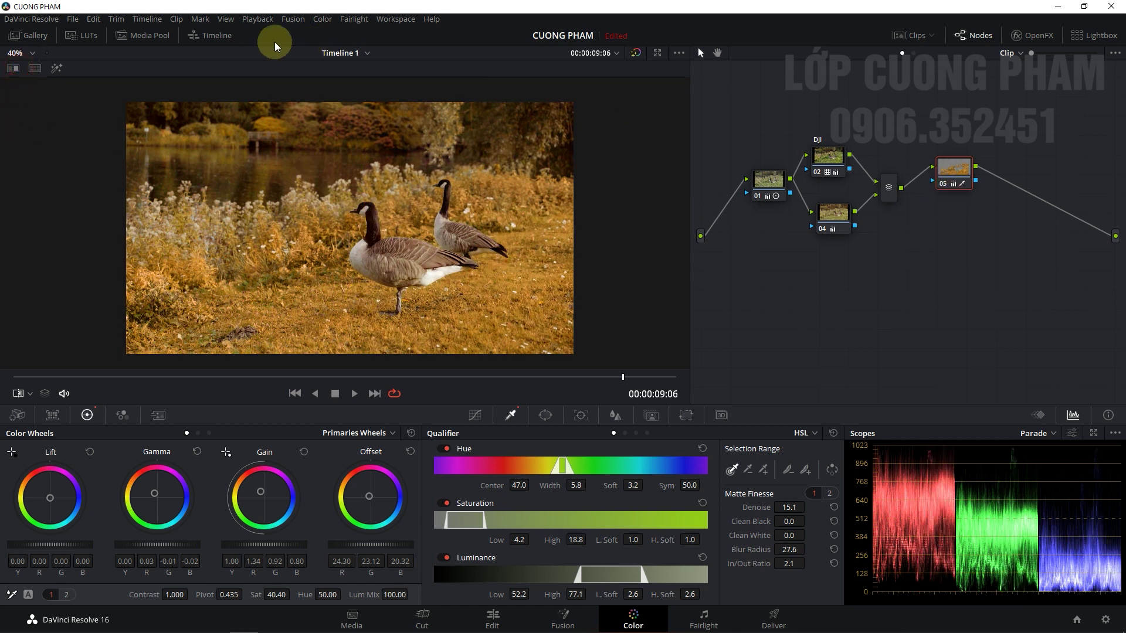
click(57, 69)
click(58, 70)
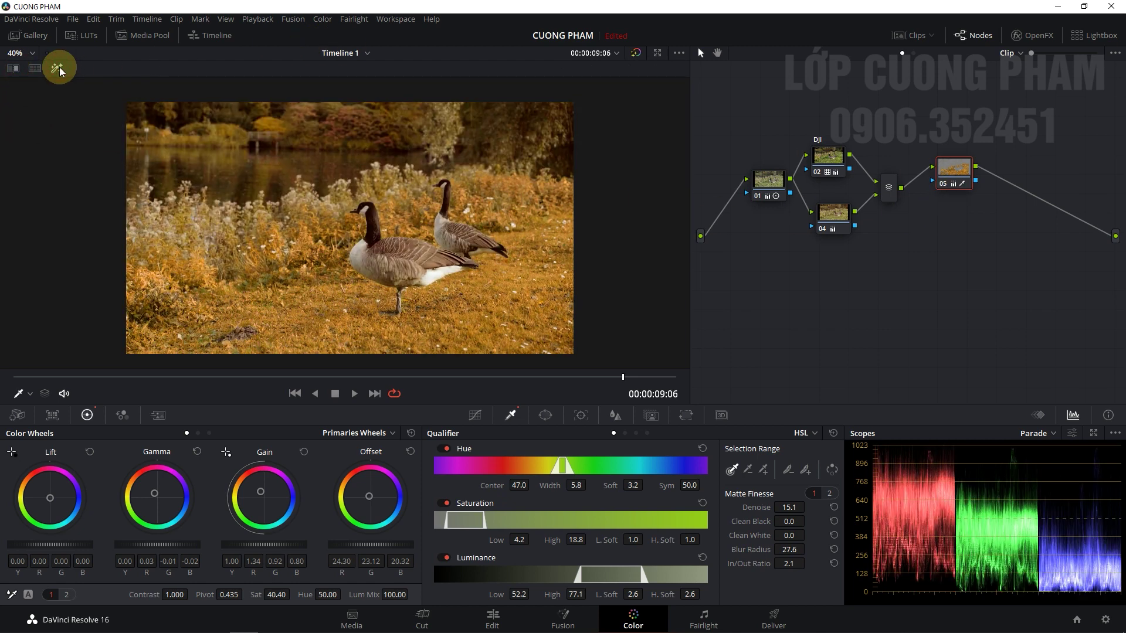
click(58, 69)
click(58, 69)
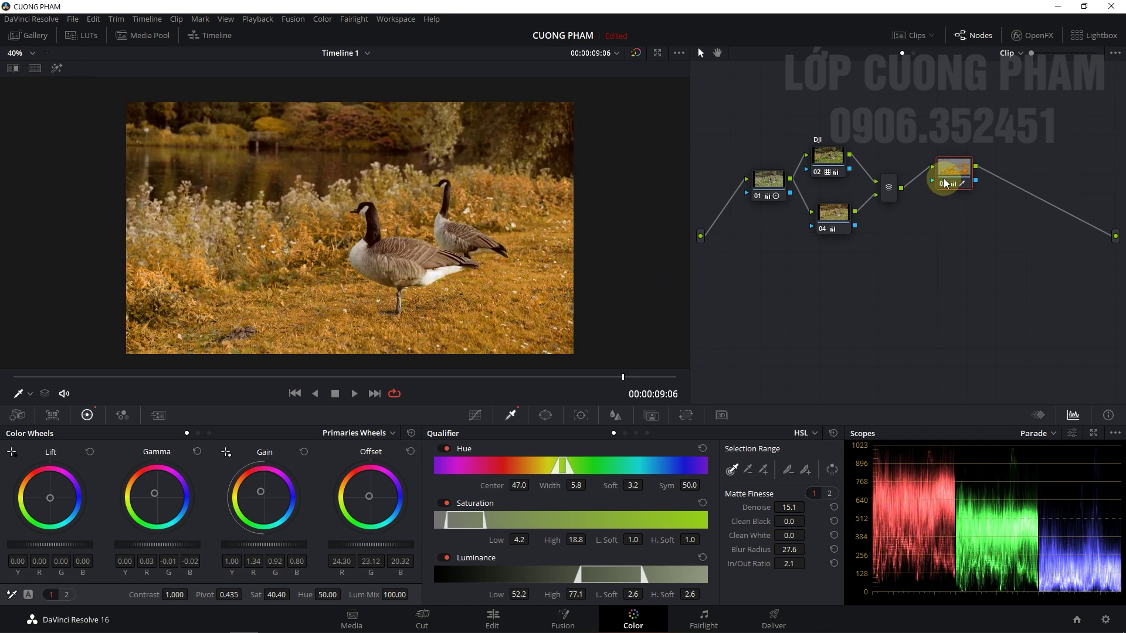
drag(954, 170, 943, 180)
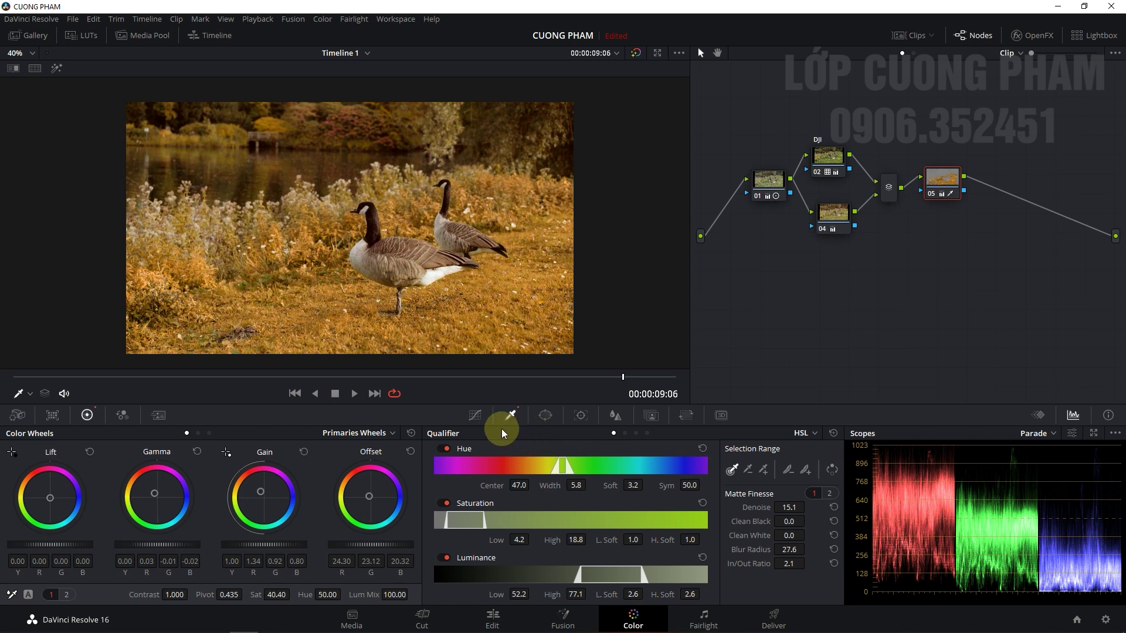
Raise orange-yellow hue saturation to 1.23 with a Hue Vs Sat curve
click(480, 420)
click(625, 434)
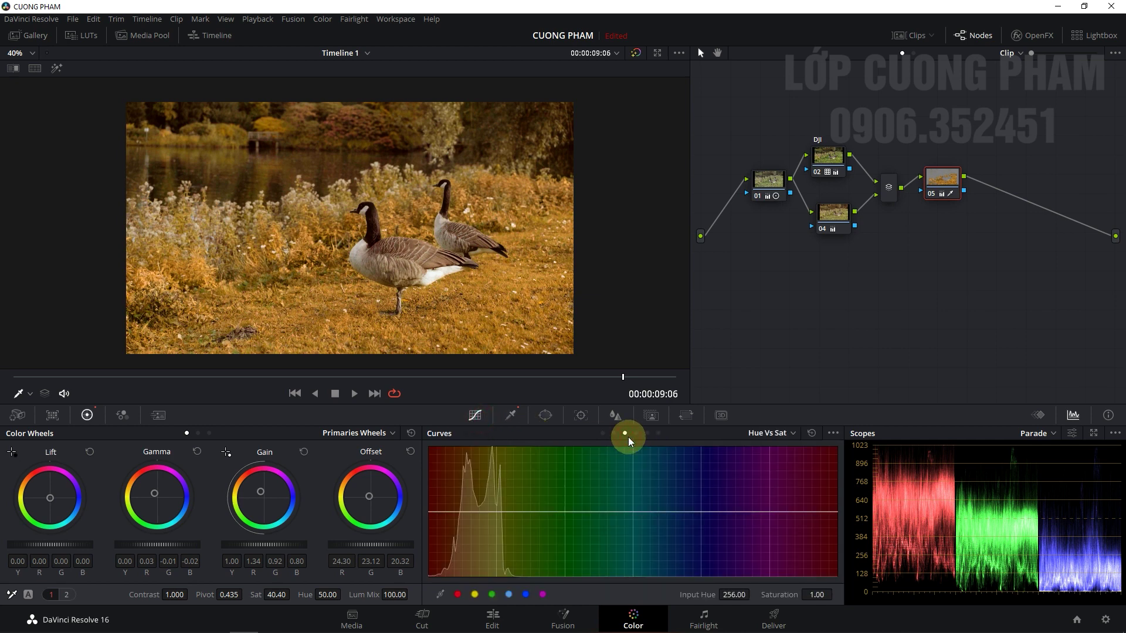
scroll(347, 120, up, 1)
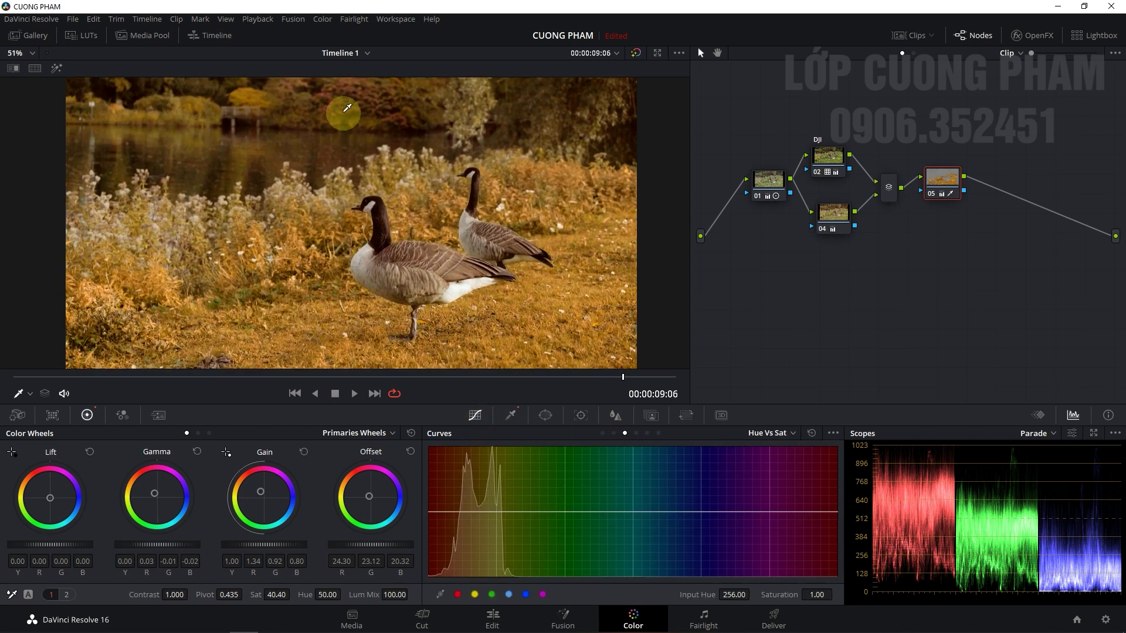
click(343, 112)
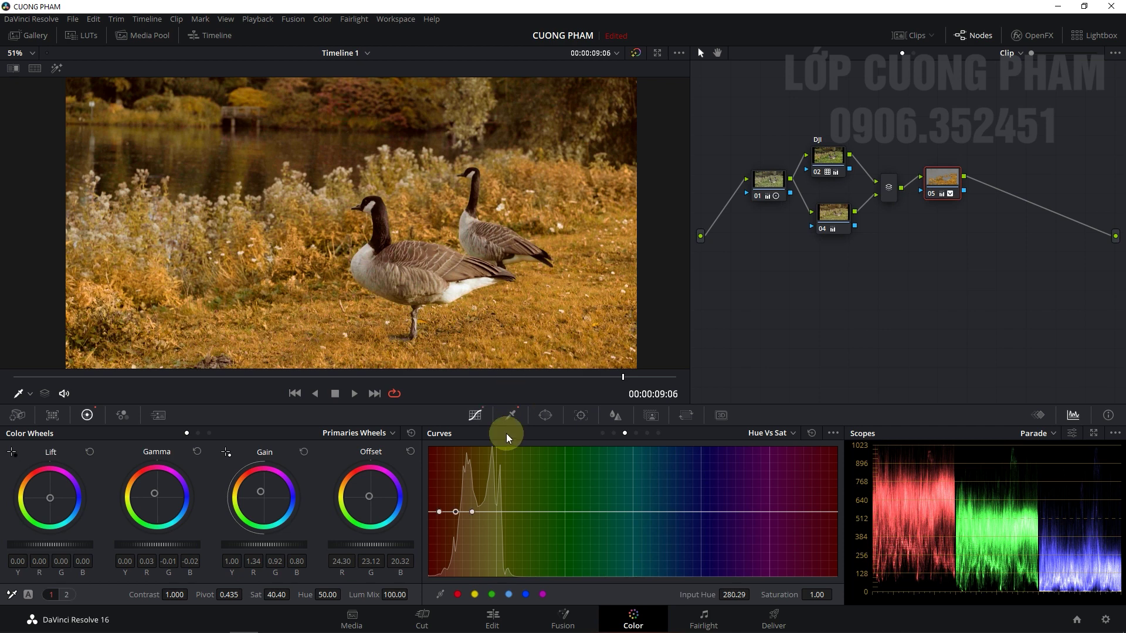
click(455, 512)
drag(455, 512, 459, 497)
click(771, 434)
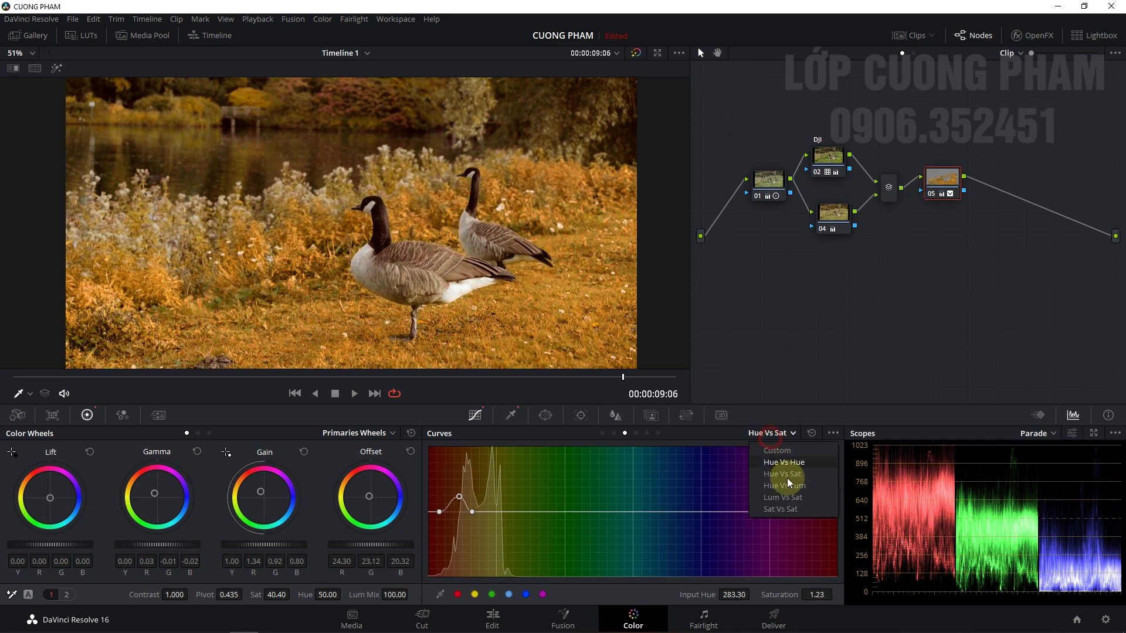
Switch the curve mode to Hue Vs Lum
click(788, 492)
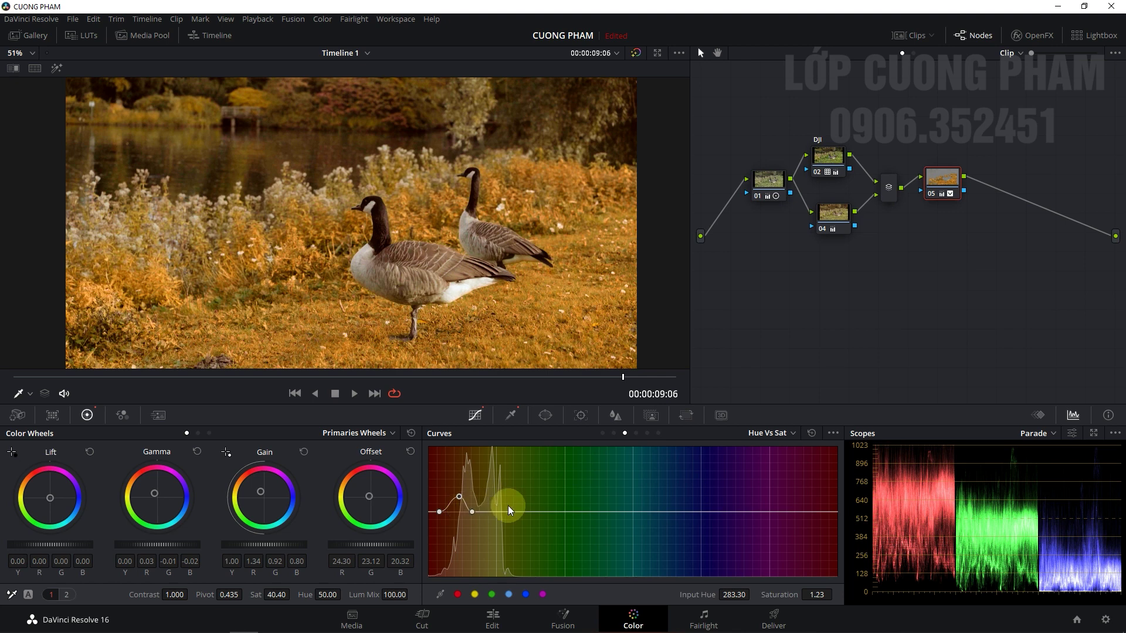
click(786, 433)
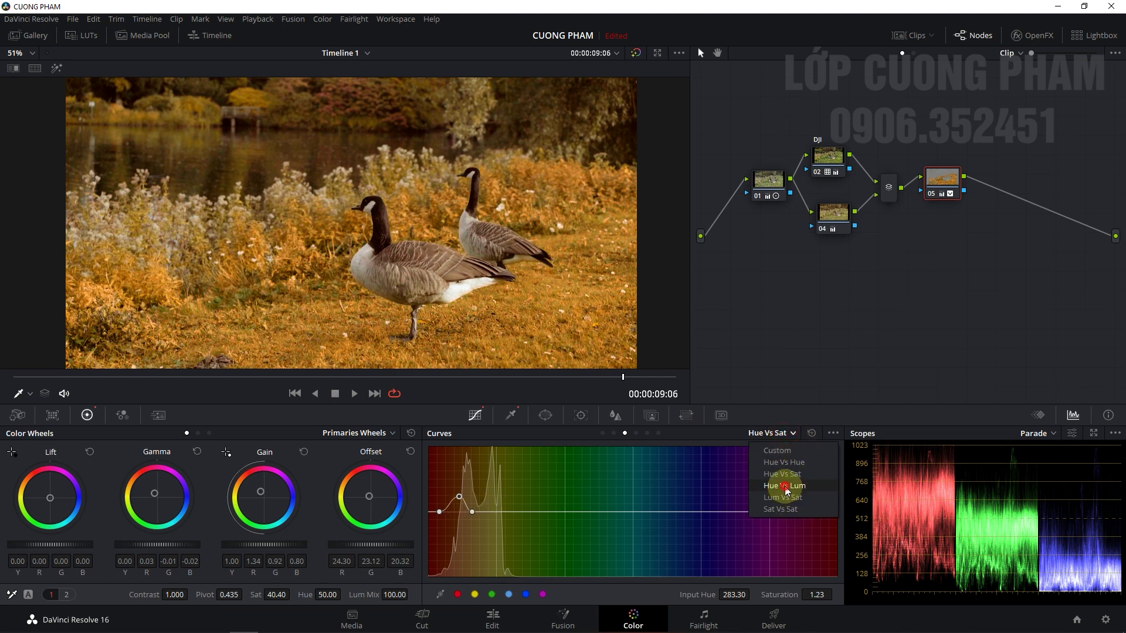
click(785, 486)
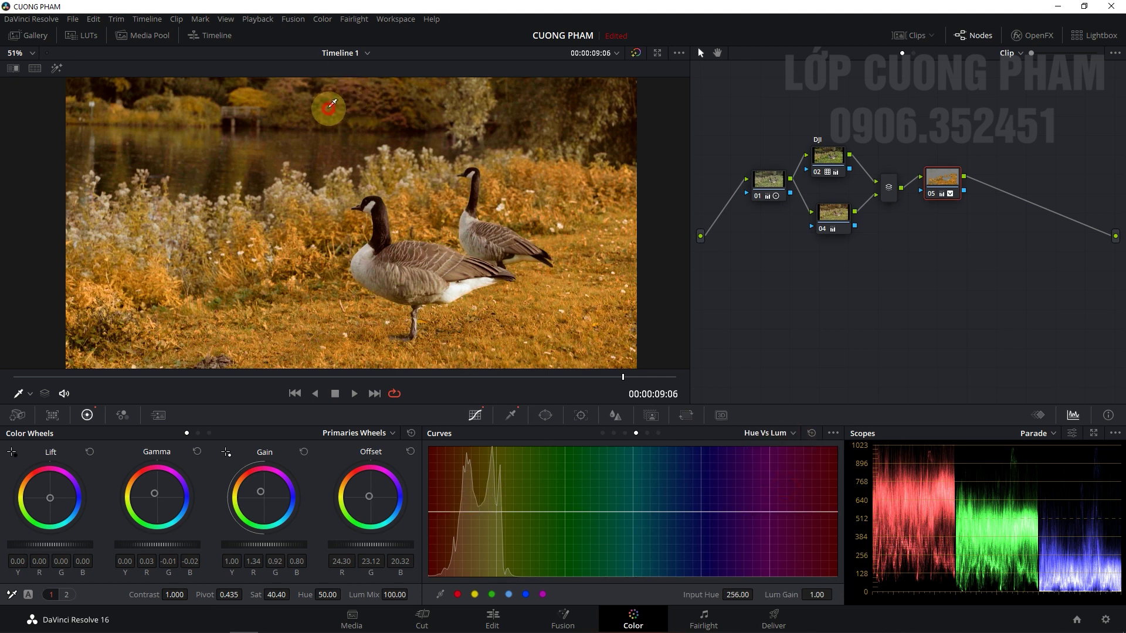
Brighten the sampled grass hues to Lum gain 1.11 and set Hue to 49.40
click(332, 104)
drag(441, 512, 444, 512)
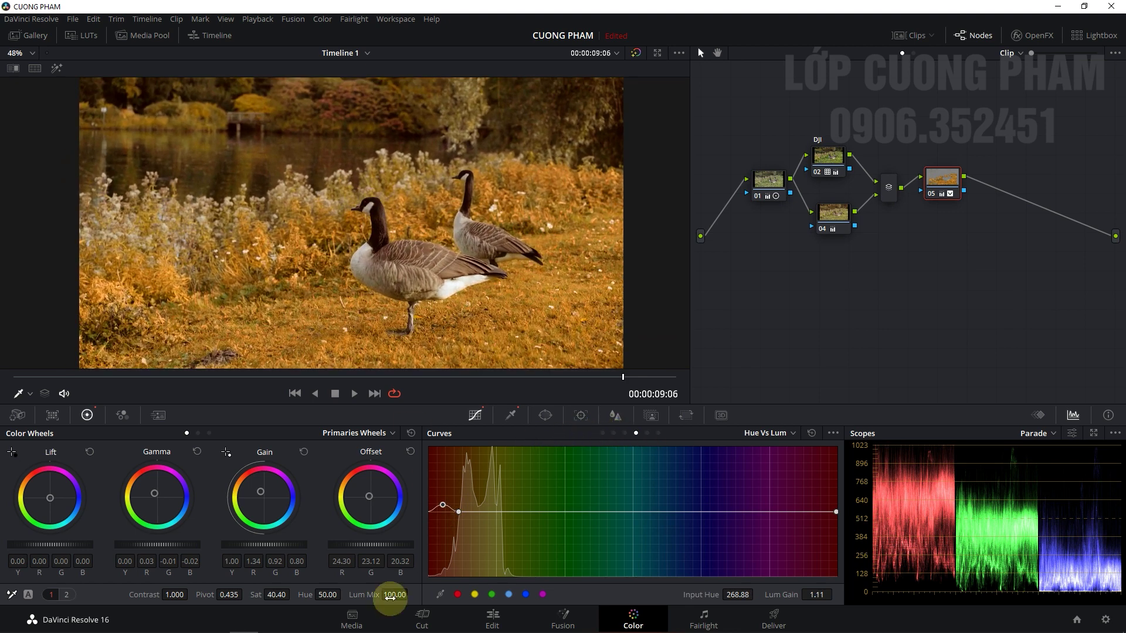
mouse_move(327, 594)
mouse_down()
mouse_move(337, 595)
mouse_move(314, 597)
mouse_move(327, 595)
mouse_up()
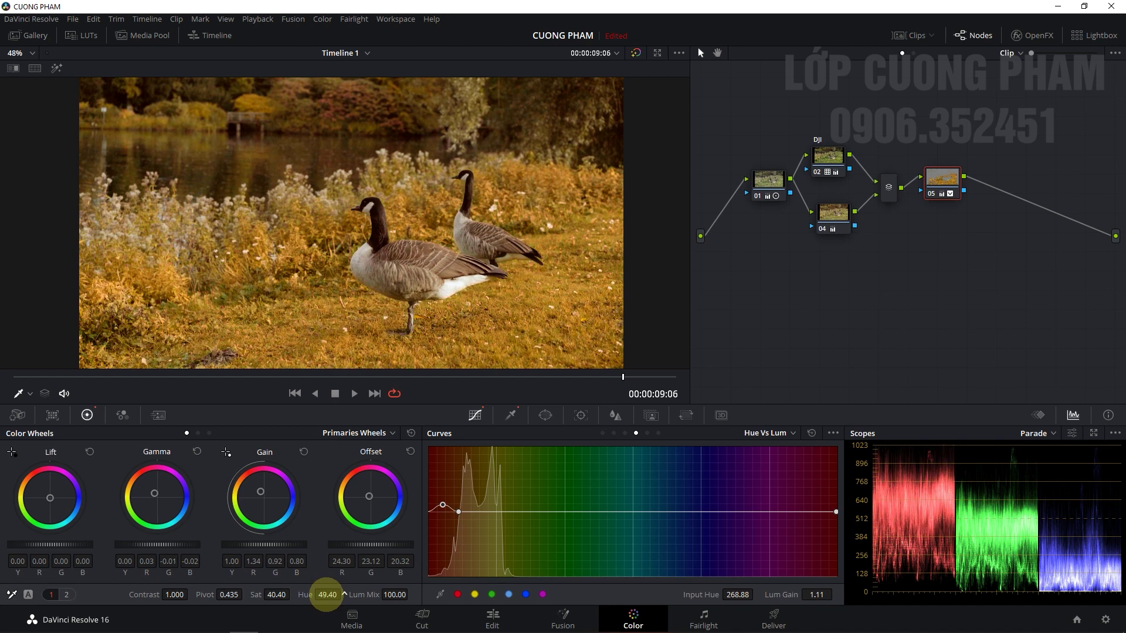
drag(327, 594, 327, 595)
Scrub to frame 06:02 to check the grade and move node 05 below the mixer
scroll(352, 258, down, 1)
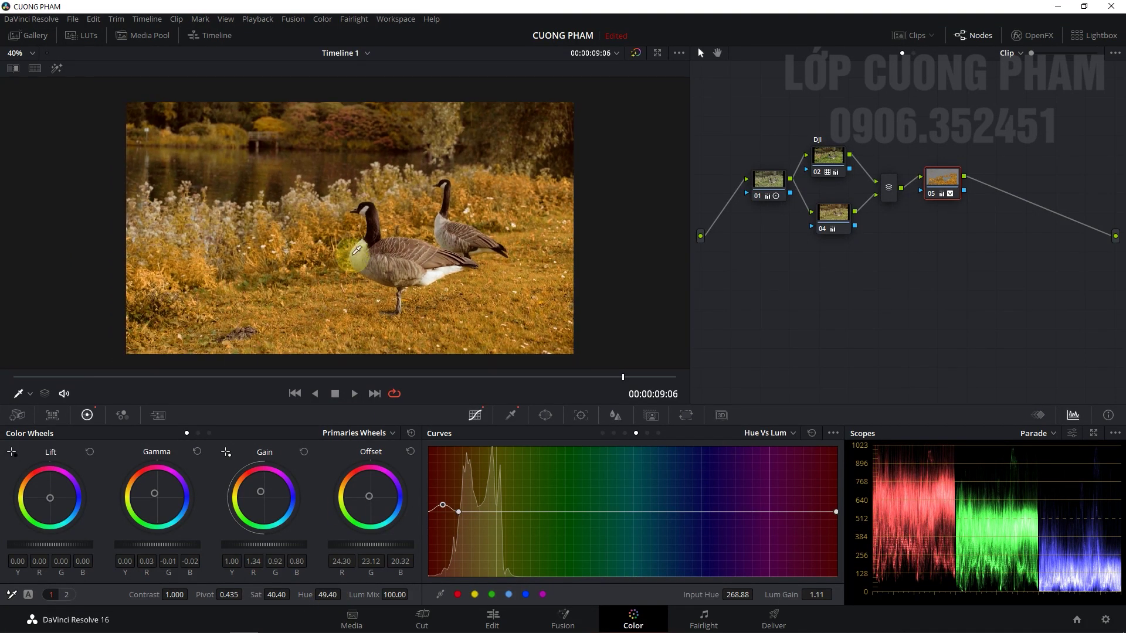
scroll(358, 259, up, 1)
scroll(361, 256, down, 1)
scroll(364, 249, down, 1)
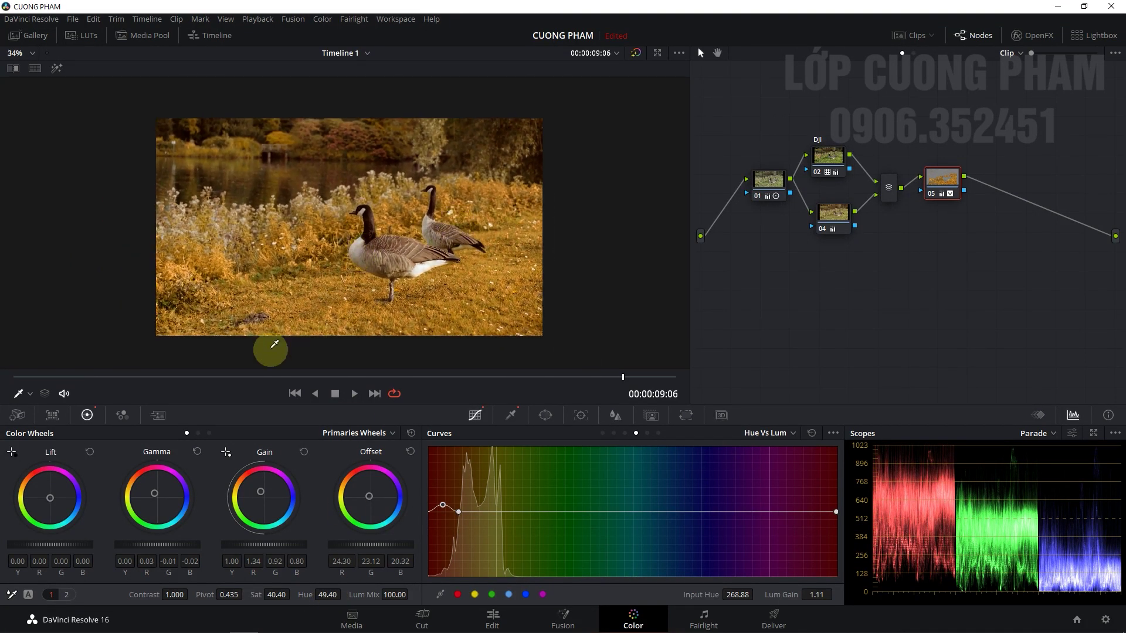
mouse_move(226, 378)
mouse_down()
mouse_move(359, 377)
mouse_move(464, 398)
mouse_up()
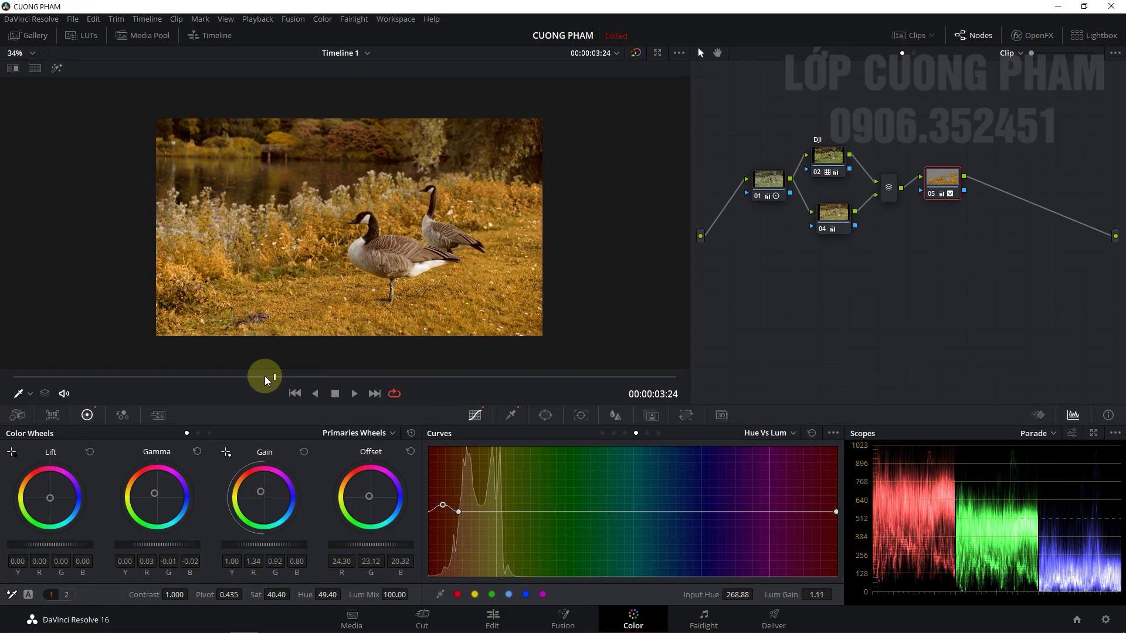
drag(465, 398, 415, 382)
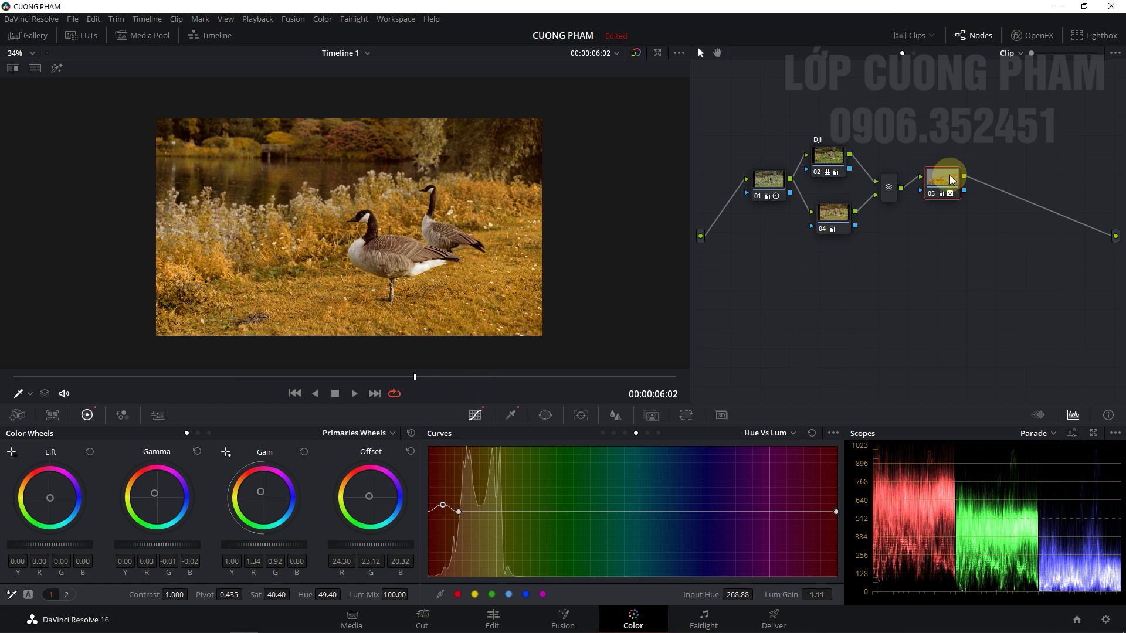
drag(947, 179, 906, 247)
Add serial node 06 with Alt+S and enable a Circle window on it
key(alt+s)
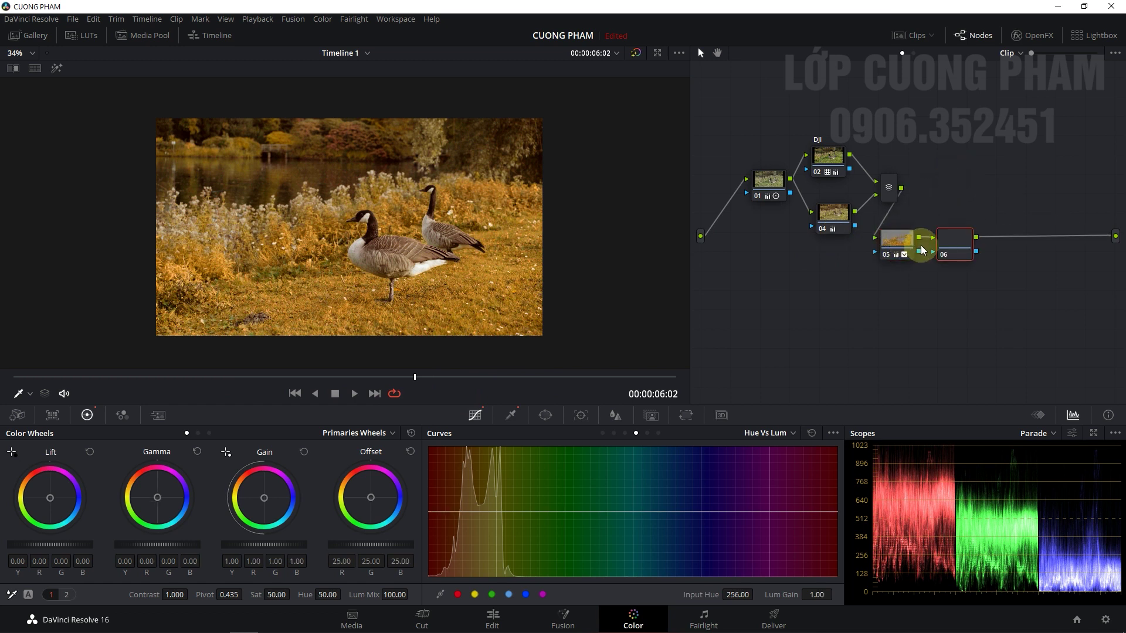
click(546, 415)
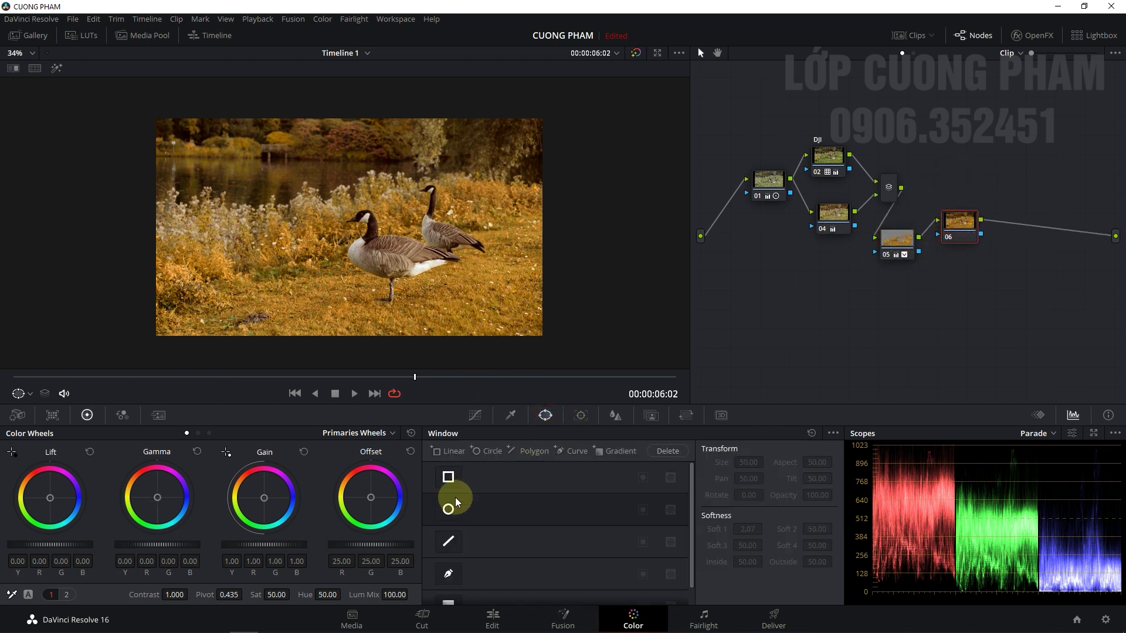
click(449, 509)
Fit the circle around the geese: size 54.51, aspect 46.68, softness 4.80
drag(390, 241, 441, 238)
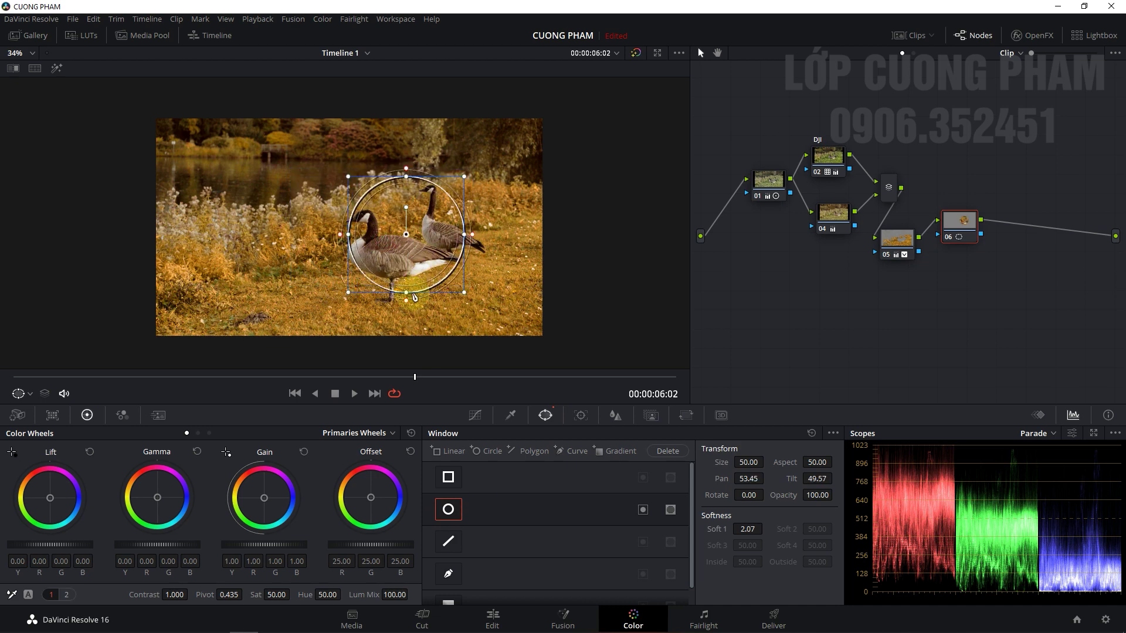
drag(406, 294, 406, 313)
drag(359, 240, 343, 240)
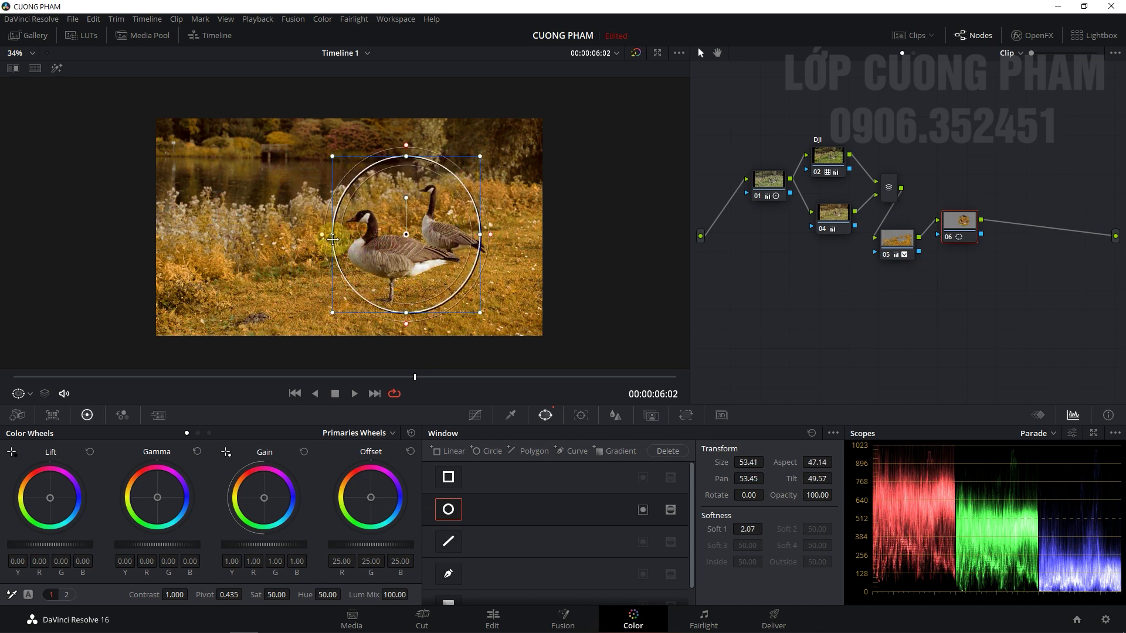
drag(480, 232, 495, 235)
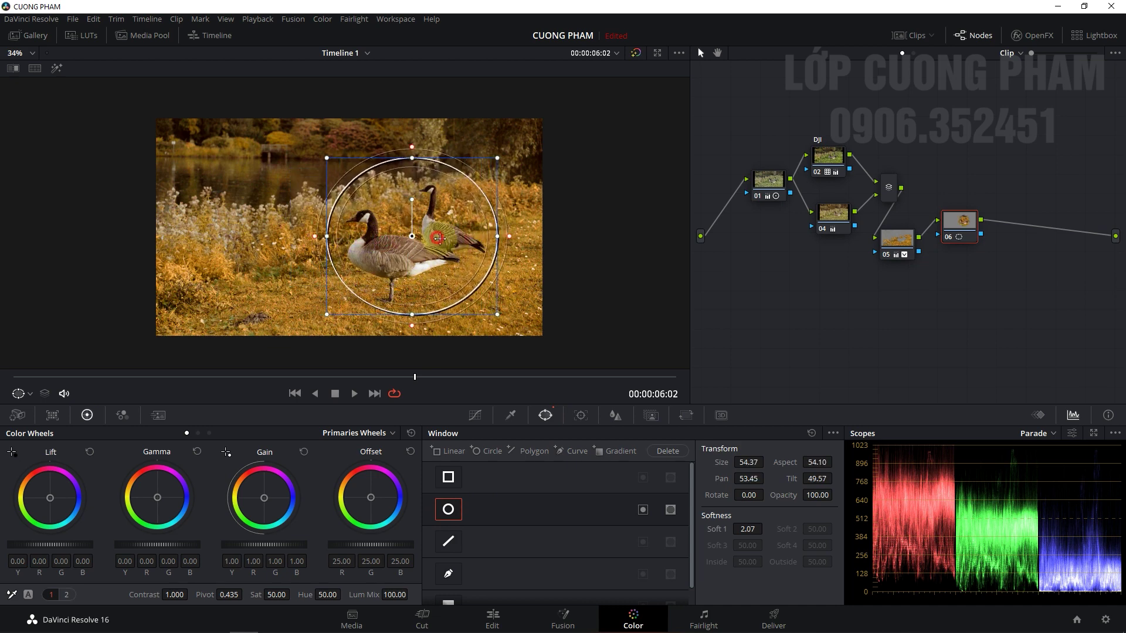
drag(407, 235, 409, 239)
drag(412, 320, 412, 327)
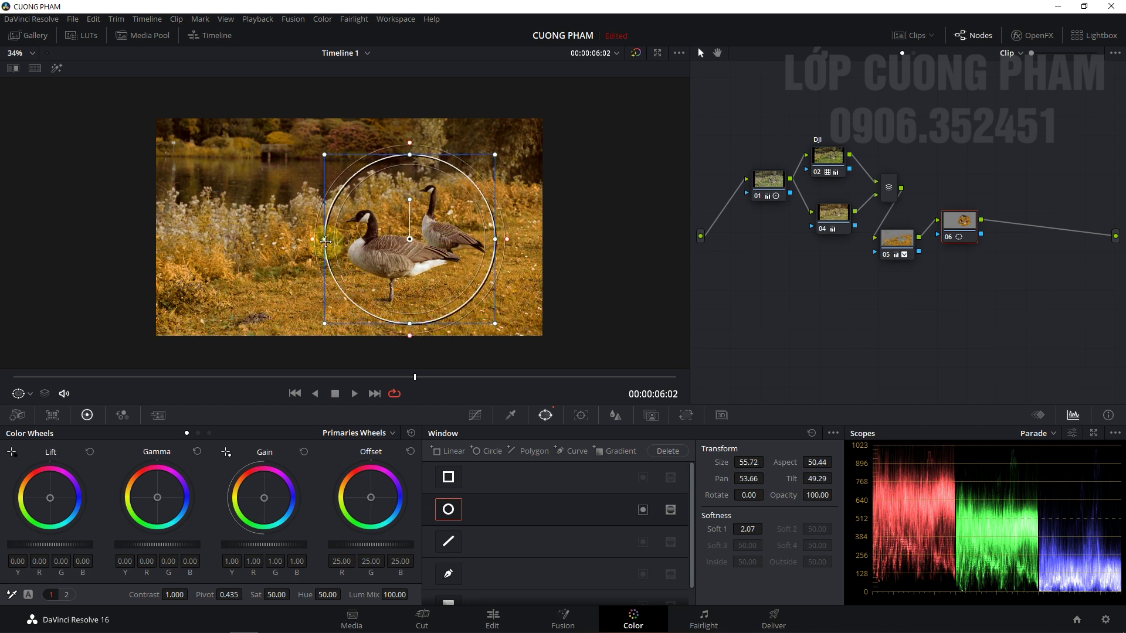
drag(325, 240, 329, 242)
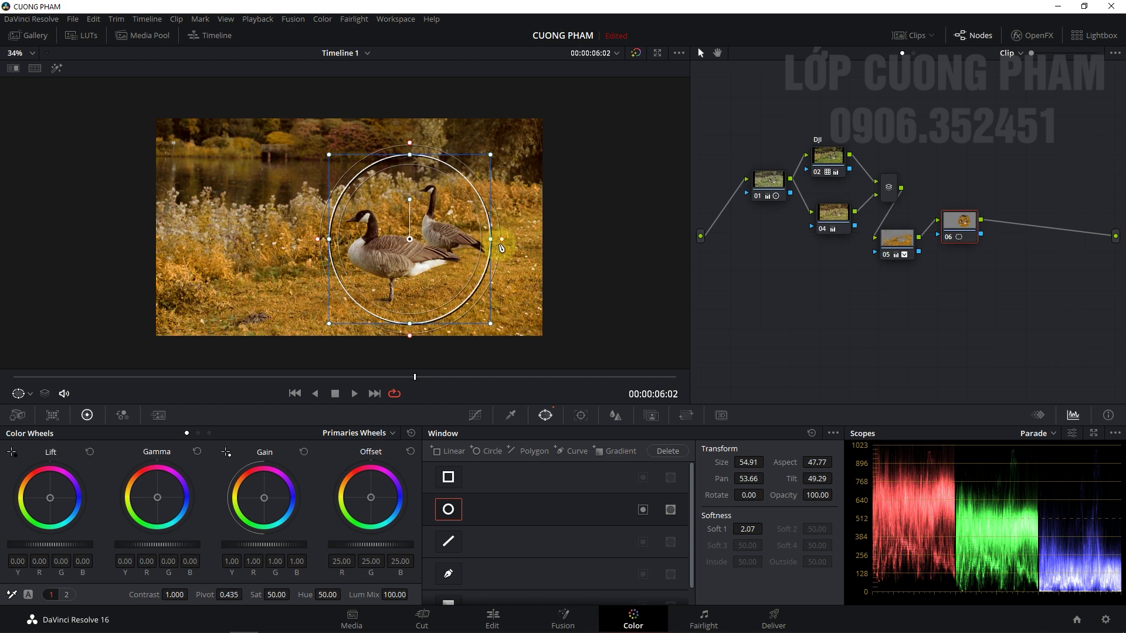
mouse_move(502, 239)
mouse_down()
mouse_move(512, 238)
mouse_move(492, 245)
mouse_up()
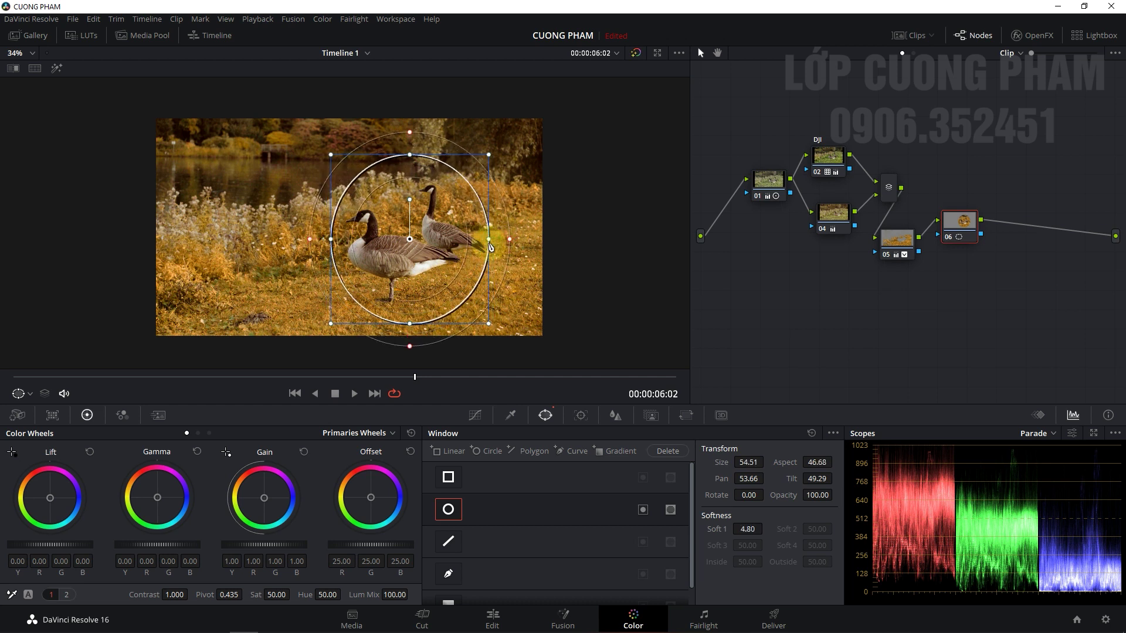
Add outside node 07 after node 06 to grade everything beyond the geese circle
right_click(944, 229)
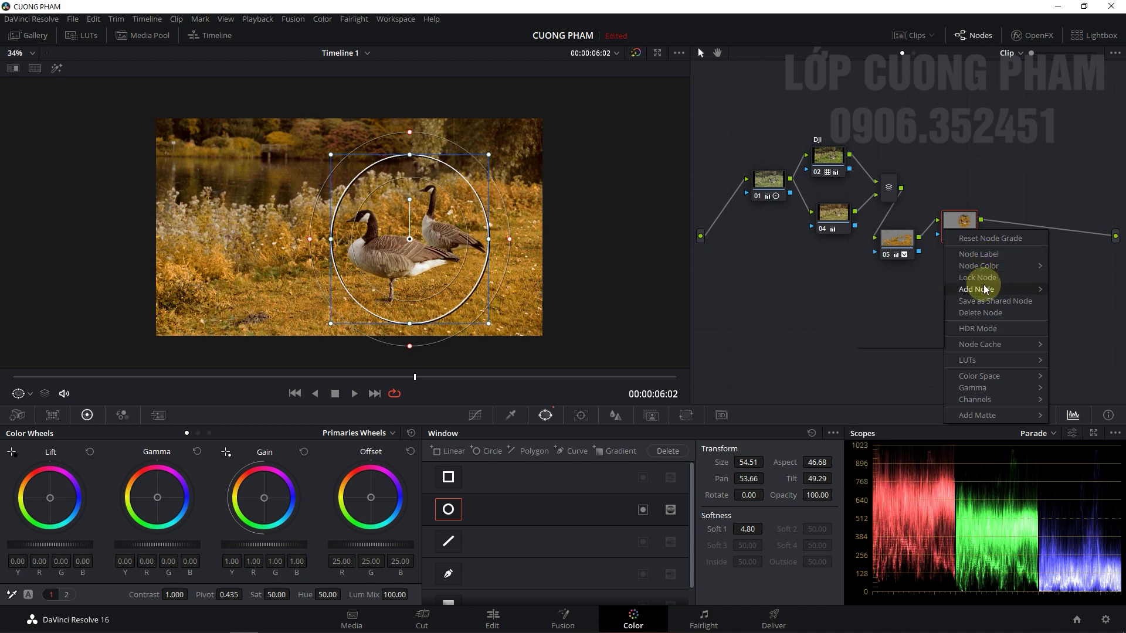
mouse_move(985, 290)
click(901, 340)
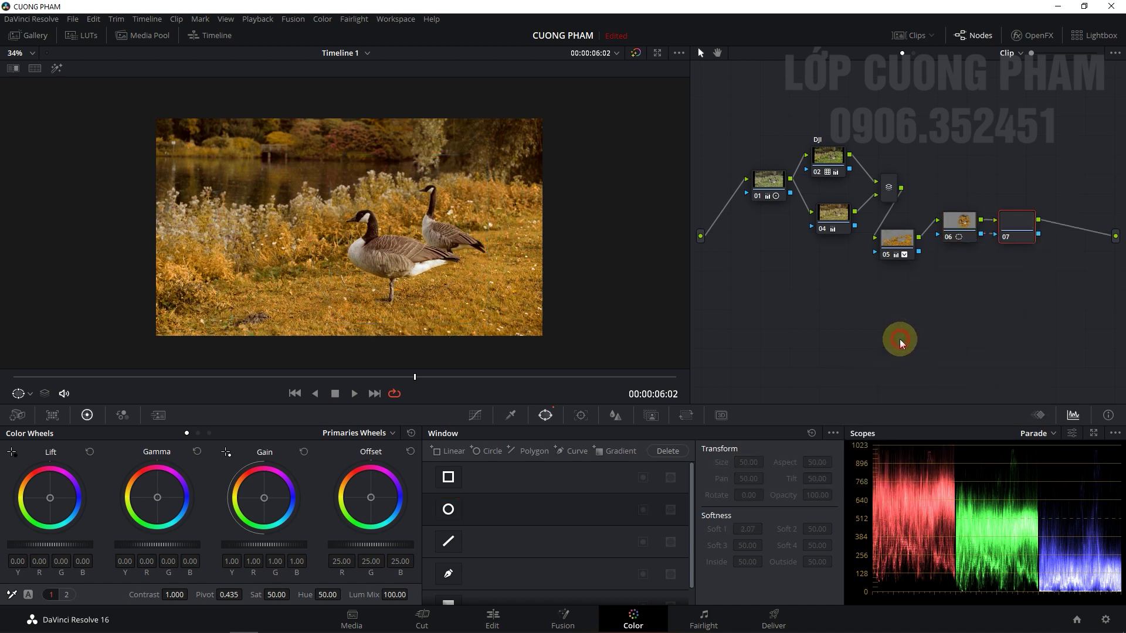
Rearrange the node graph so nodes 06 and 07 sit side by side lower down
drag(1011, 224, 995, 303)
mouse_move(963, 226)
mouse_down()
mouse_move(927, 304)
mouse_move(846, 341)
mouse_up()
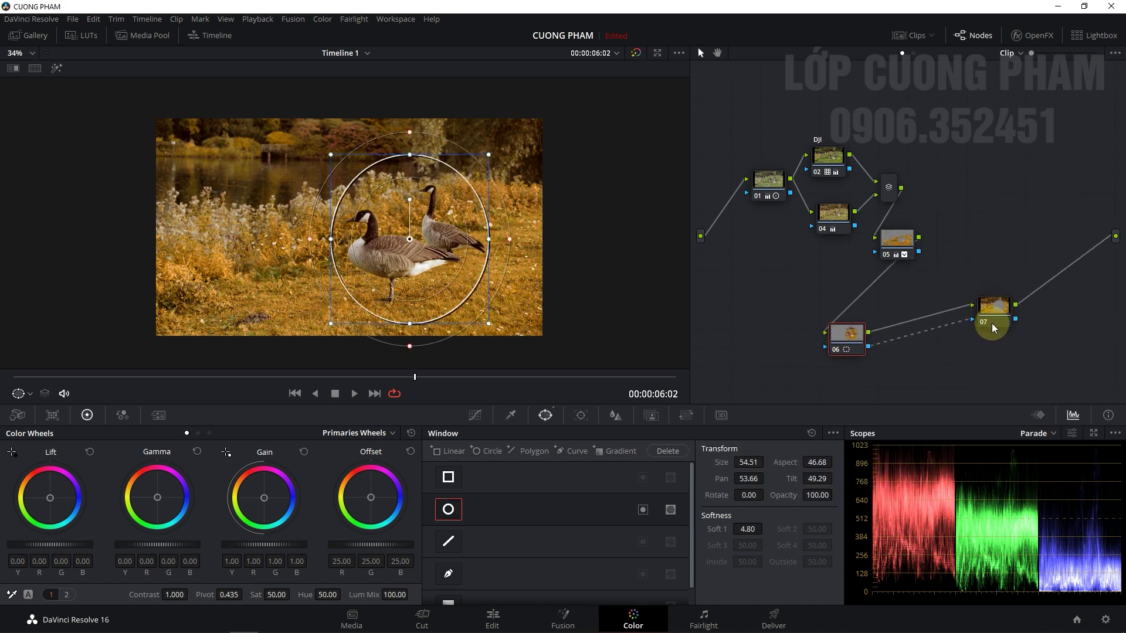
drag(997, 316, 973, 303)
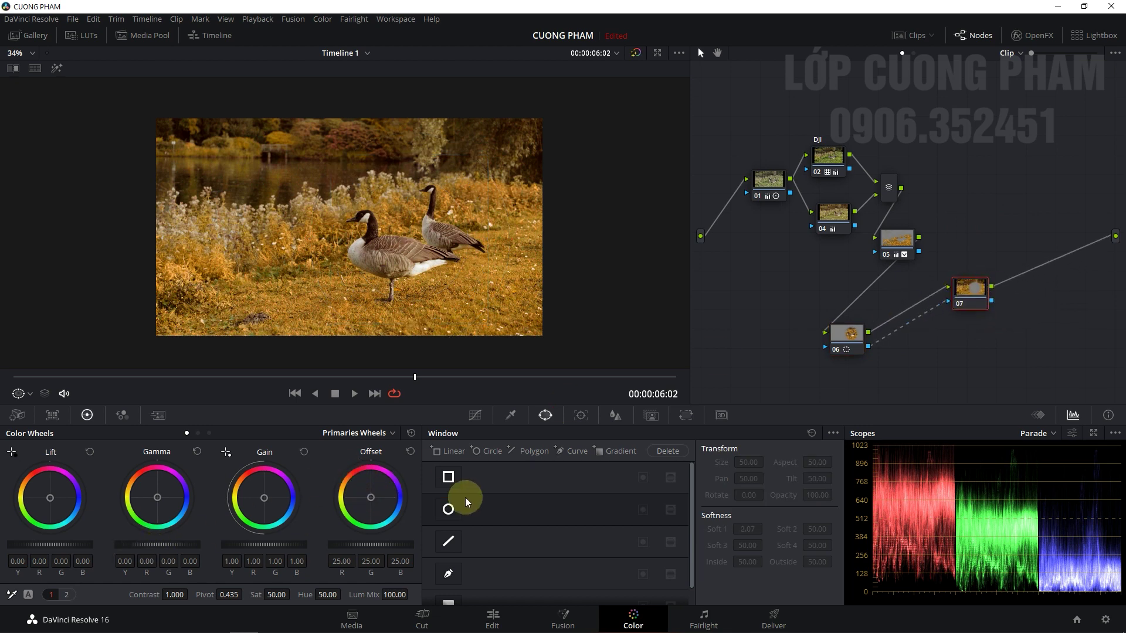
Adjust node 07's custom curve, ending with the midtone point raised slightly
click(474, 417)
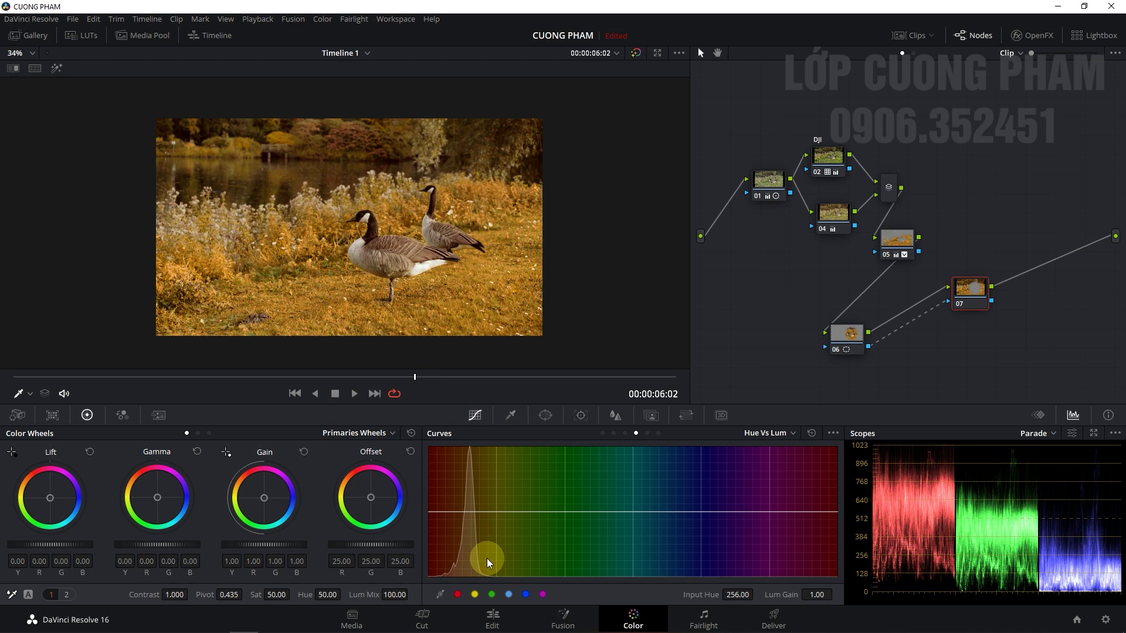
click(603, 434)
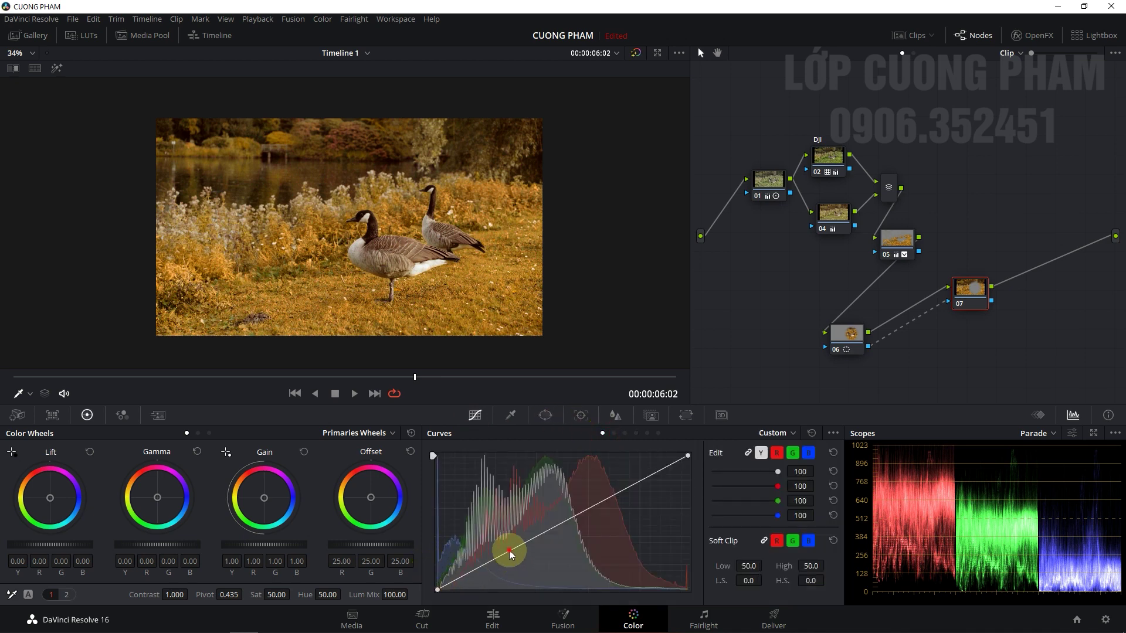
drag(509, 550, 522, 553)
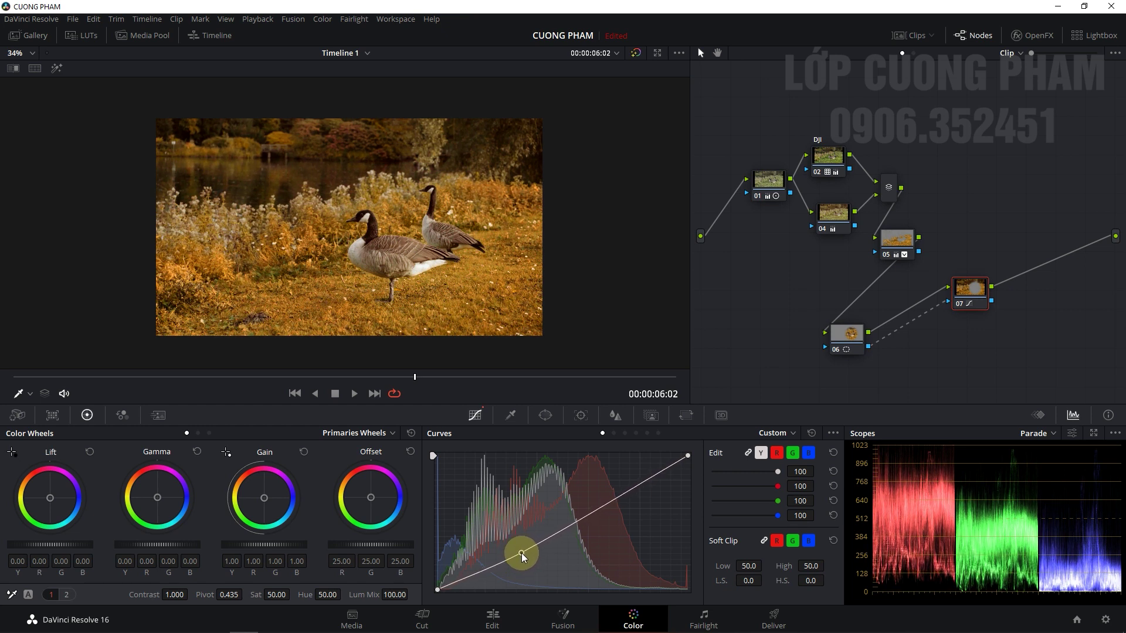
drag(522, 554, 522, 551)
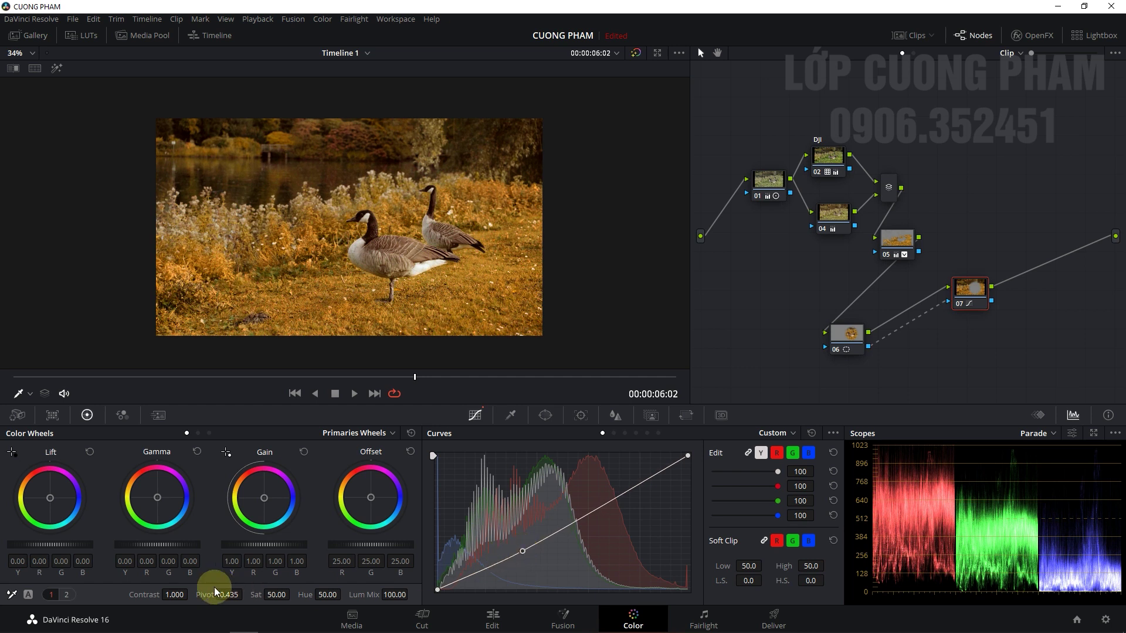
Set node 07's offset to 25.05 and gain to 0.99, leaving gamma at zero
drag(356, 544, 340, 550)
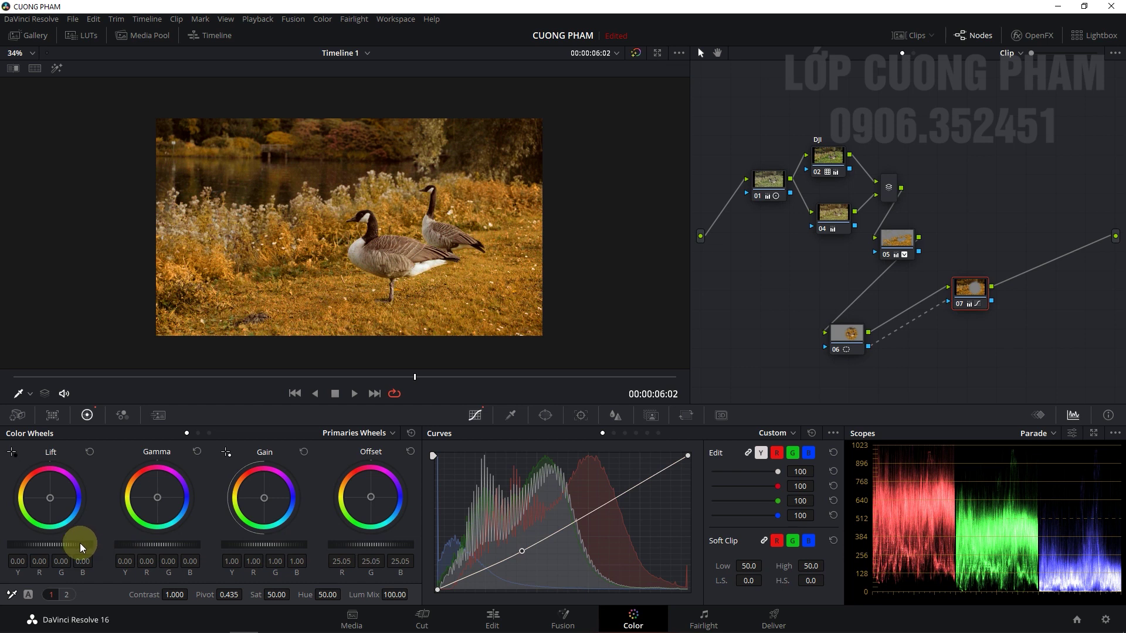
drag(161, 545, 156, 540)
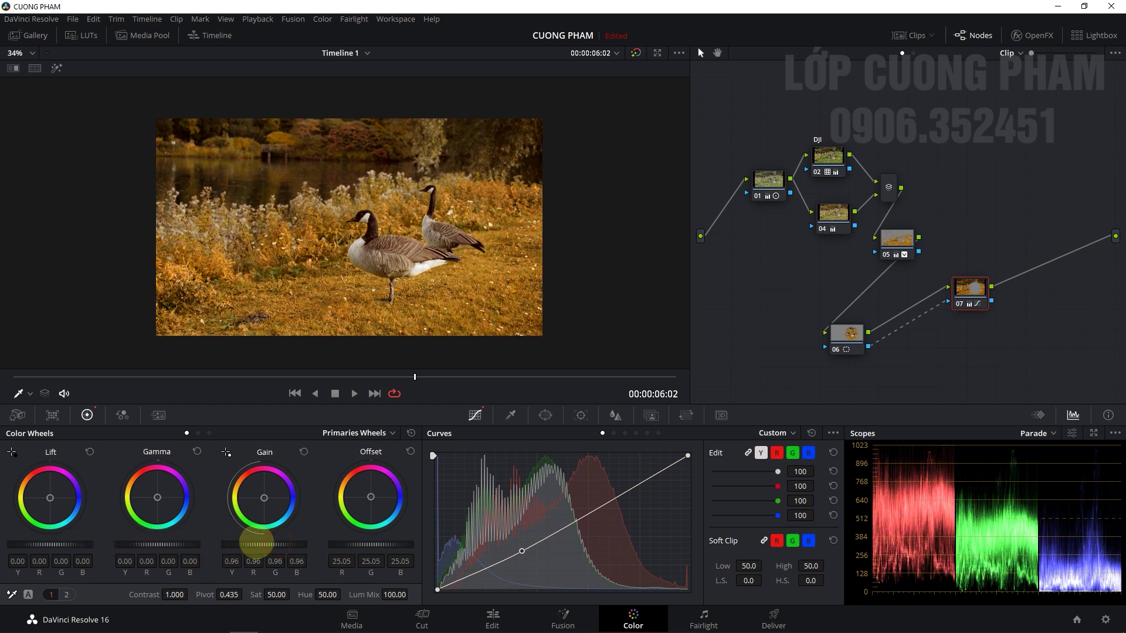
drag(277, 544, 317, 543)
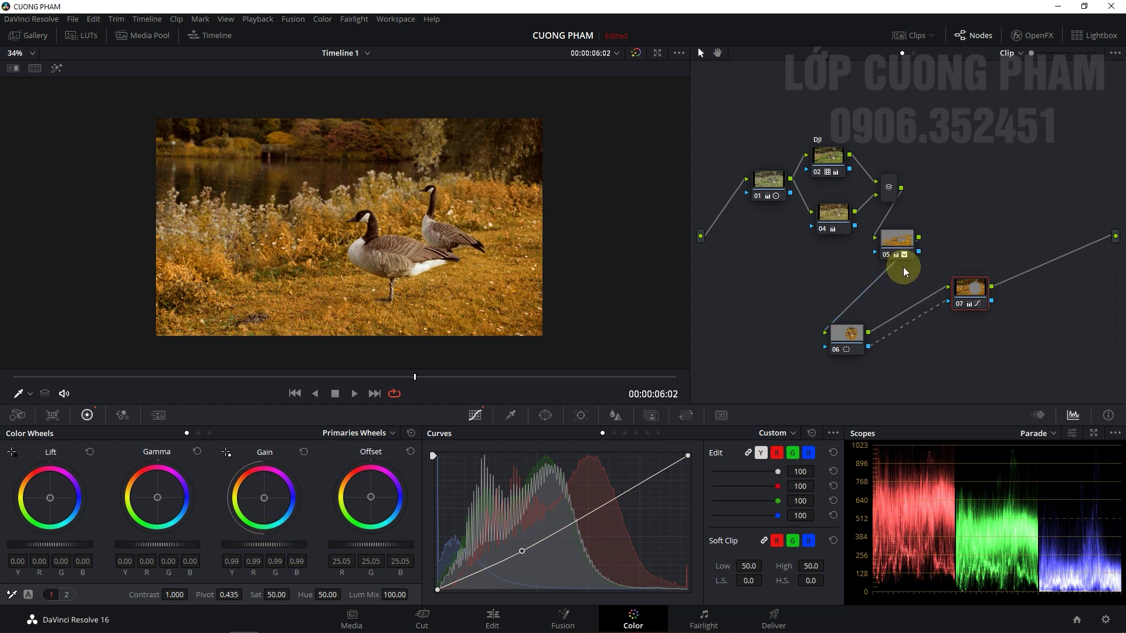
click(850, 335)
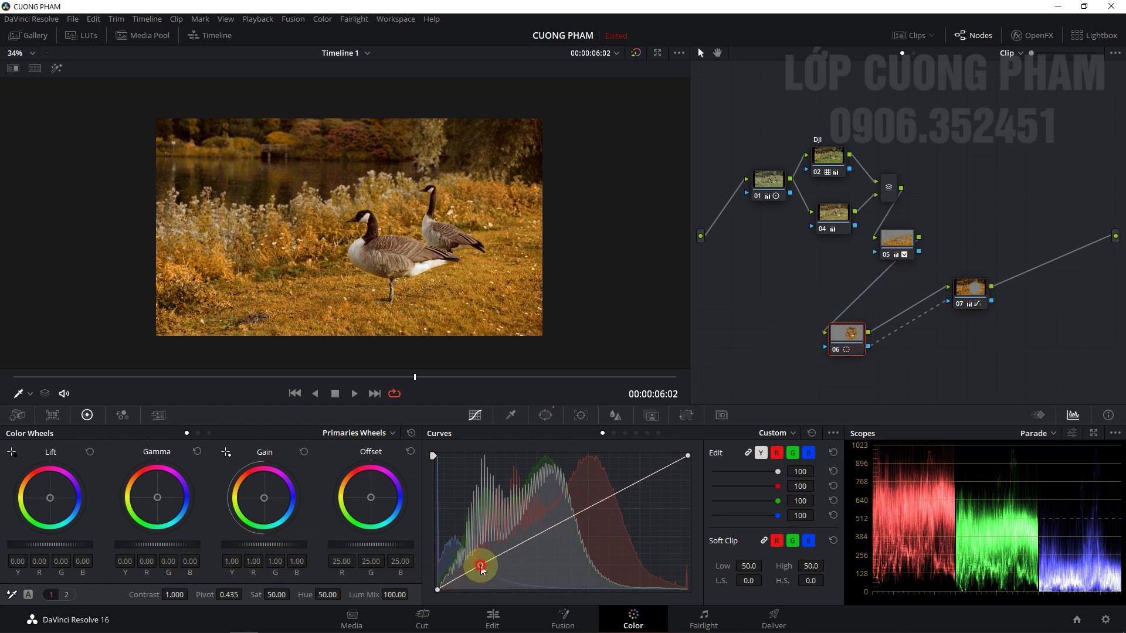
Keep node 06's curve straight, raise its offset to 28.50, and move node 05 down-left
click(489, 562)
drag(491, 561, 508, 559)
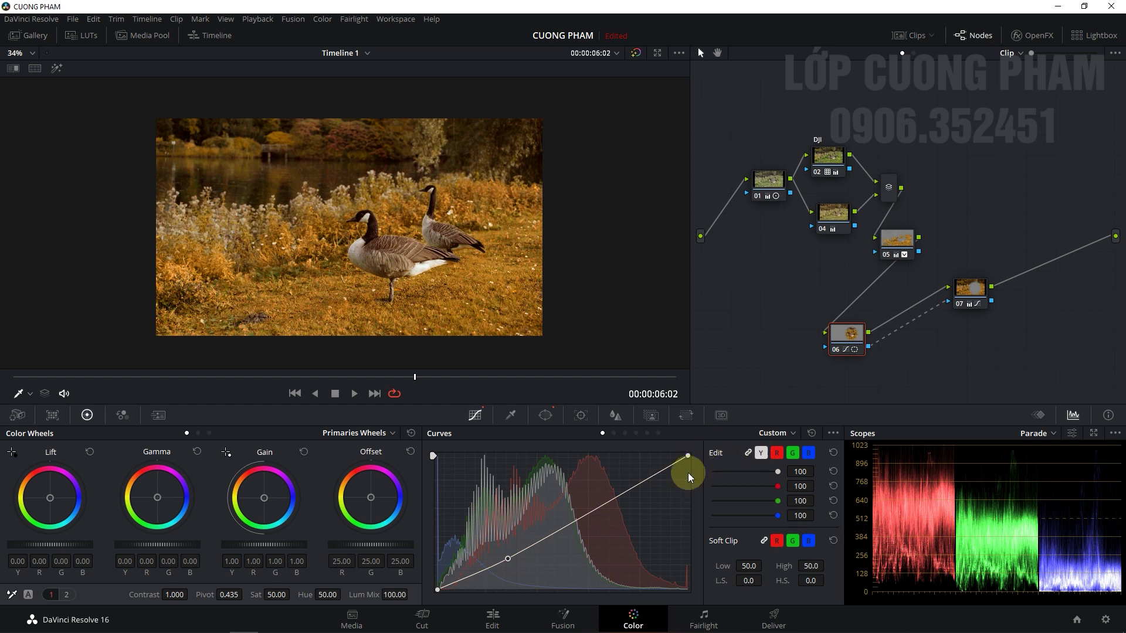
right_click(507, 558)
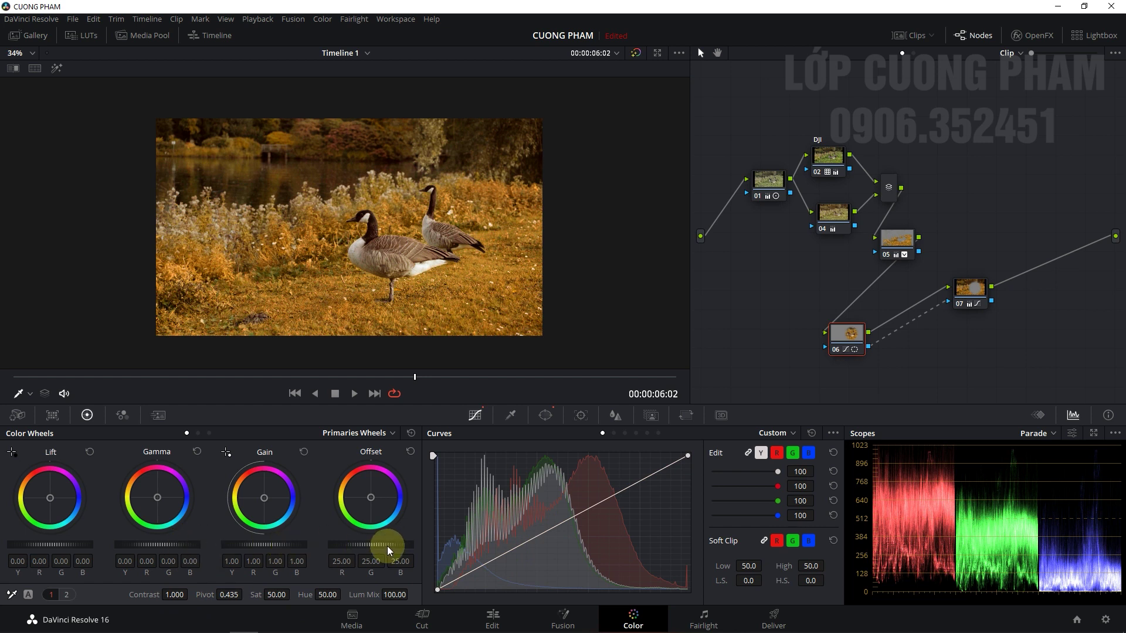
mouse_move(381, 545)
mouse_down()
mouse_move(473, 544)
mouse_move(462, 543)
mouse_up()
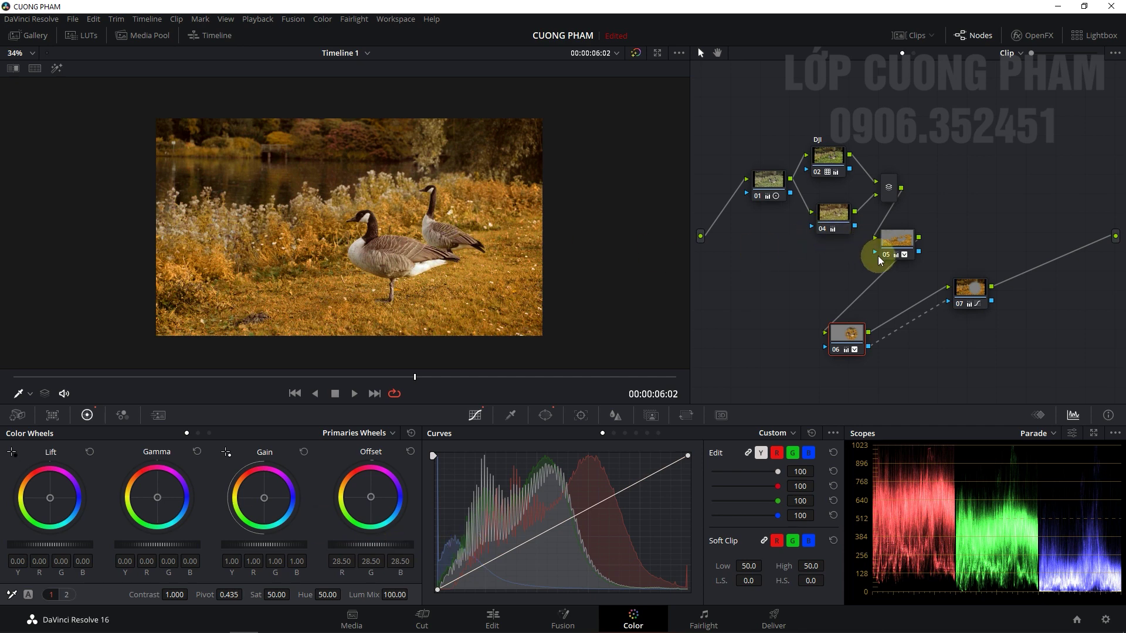
drag(889, 259, 787, 297)
Reshape node 06's circle window around the geese with softness 4.63
click(846, 332)
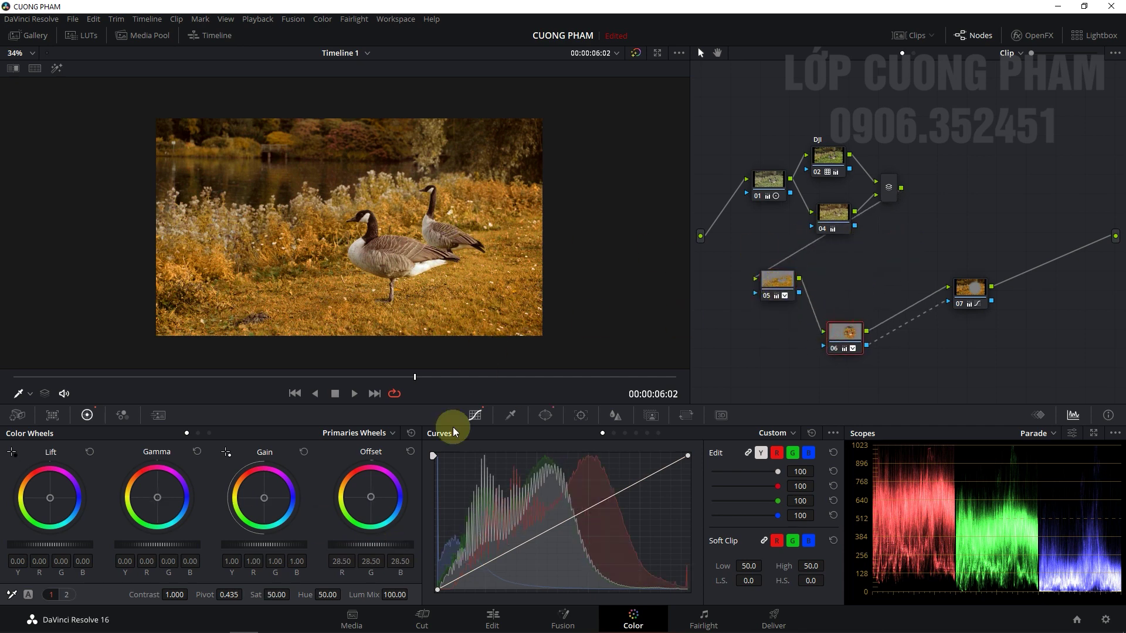
click(545, 417)
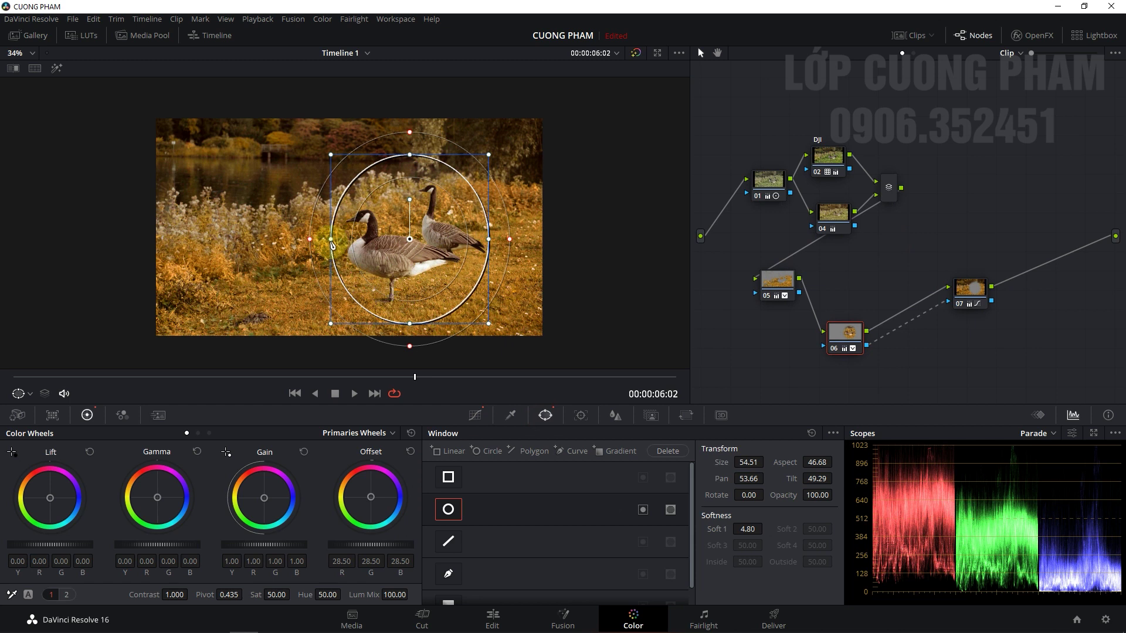
drag(332, 242, 300, 243)
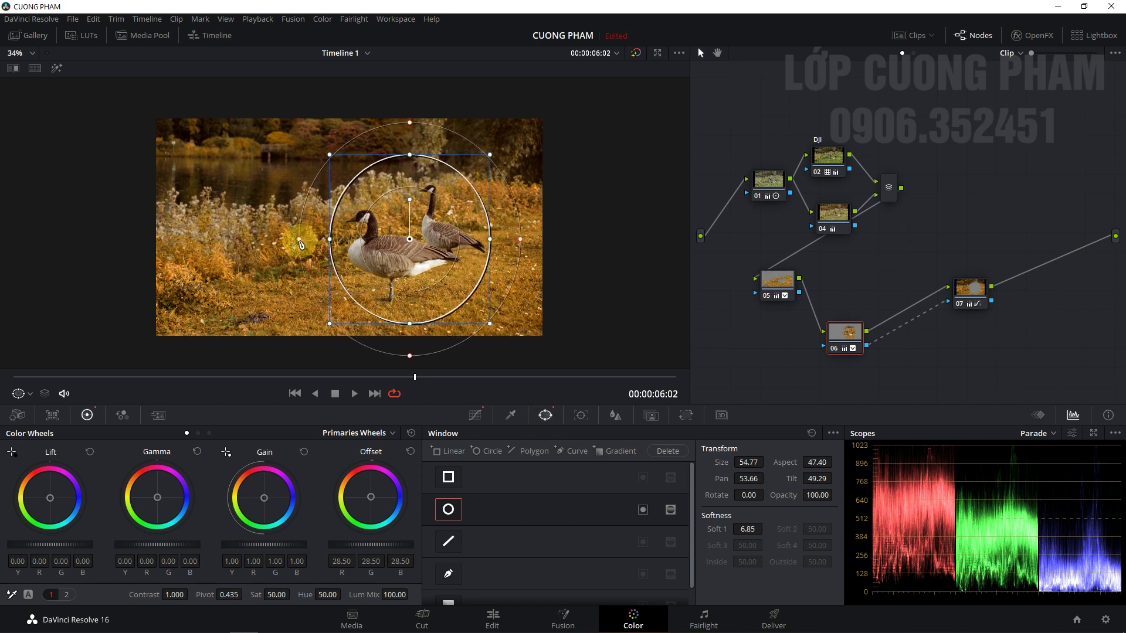
drag(299, 246, 332, 241)
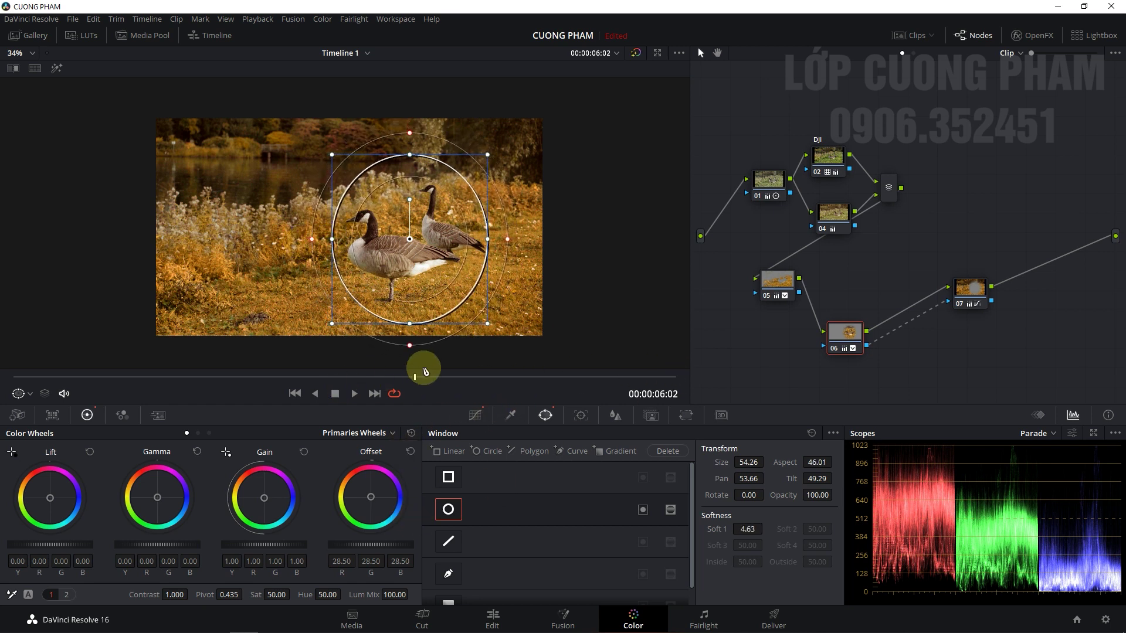
Scrub the clip to check the window, returning near 06:13, and set node 06's gain to 1.06
click(101, 377)
drag(48, 378, 600, 378)
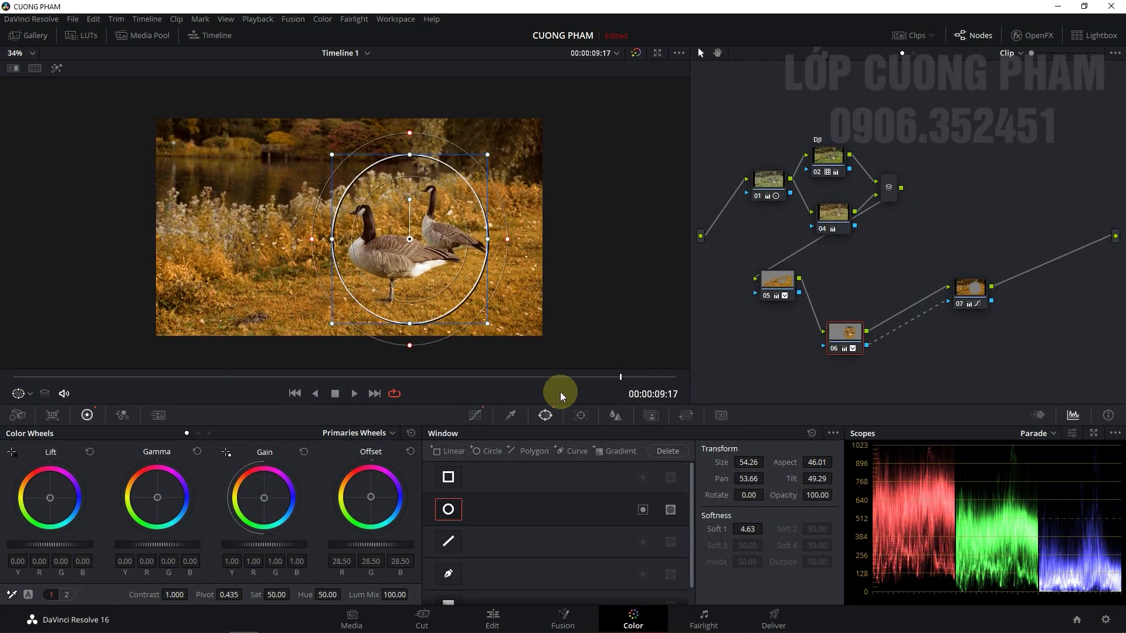
drag(600, 379, 93, 387)
drag(521, 377, 444, 377)
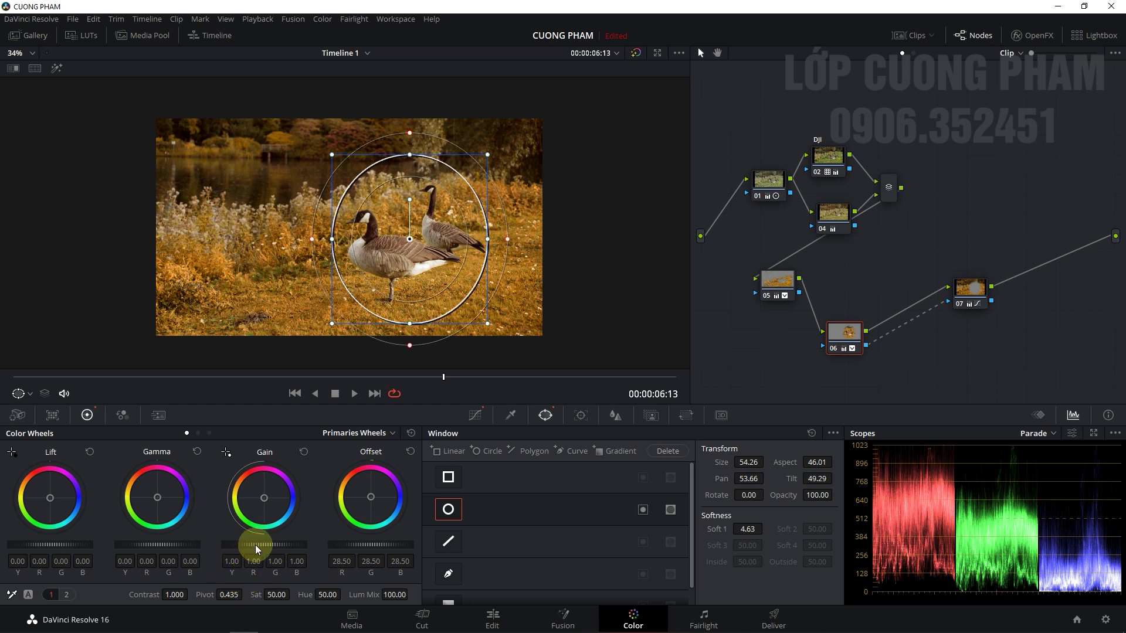
mouse_move(255, 544)
mouse_down()
mouse_move(238, 545)
mouse_move(271, 545)
mouse_up()
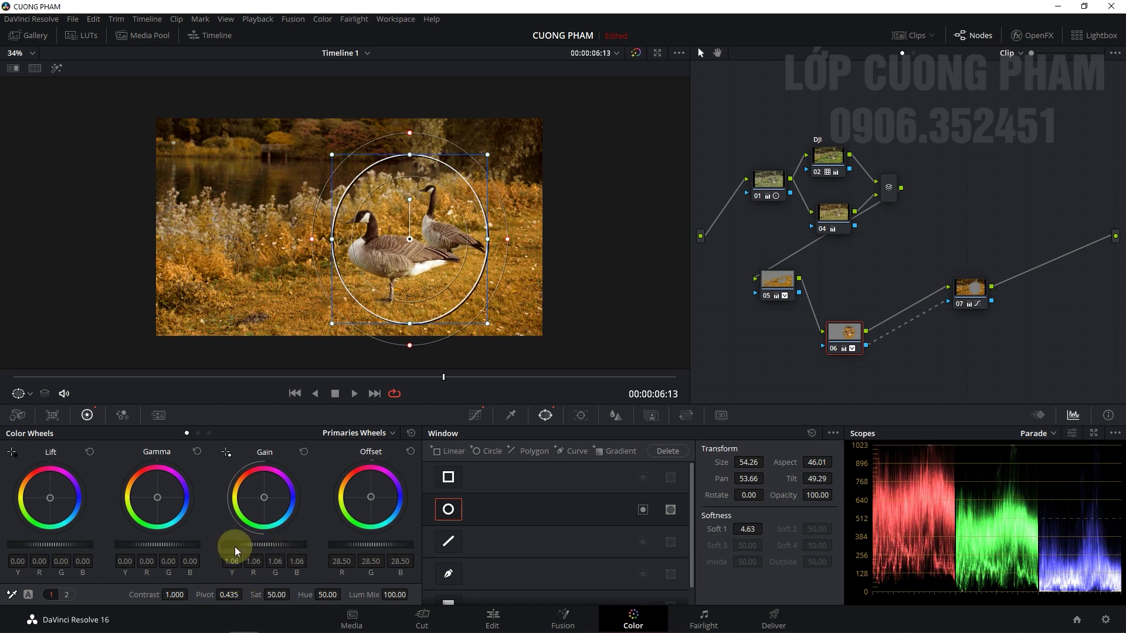
drag(332, 239, 327, 239)
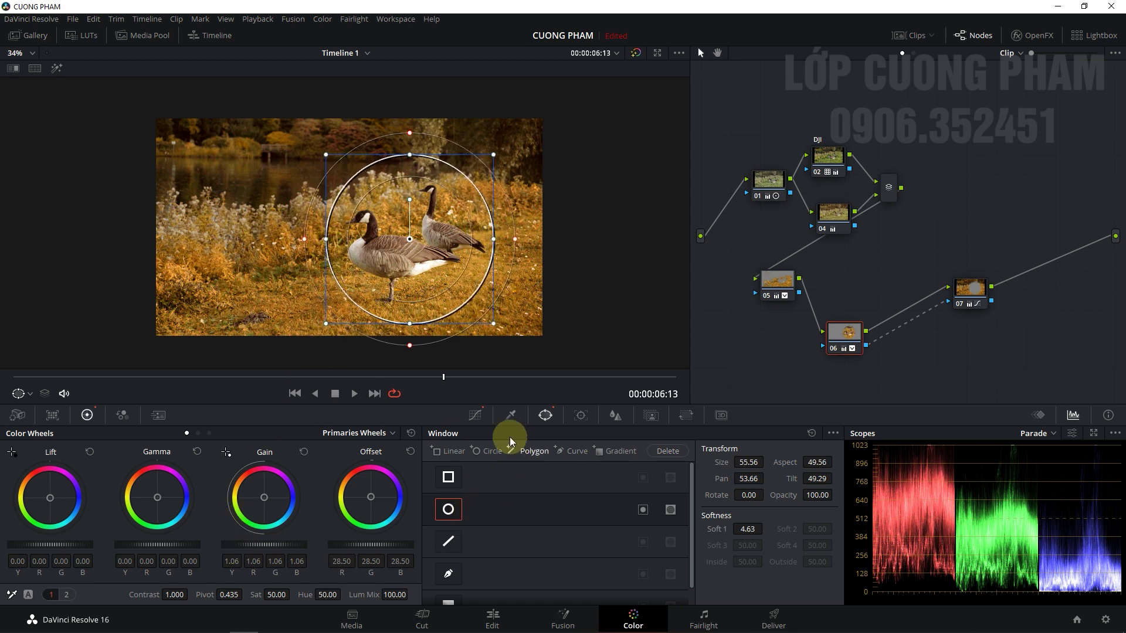
Add a midtone point to node 06's custom curve and lift it slightly
click(475, 415)
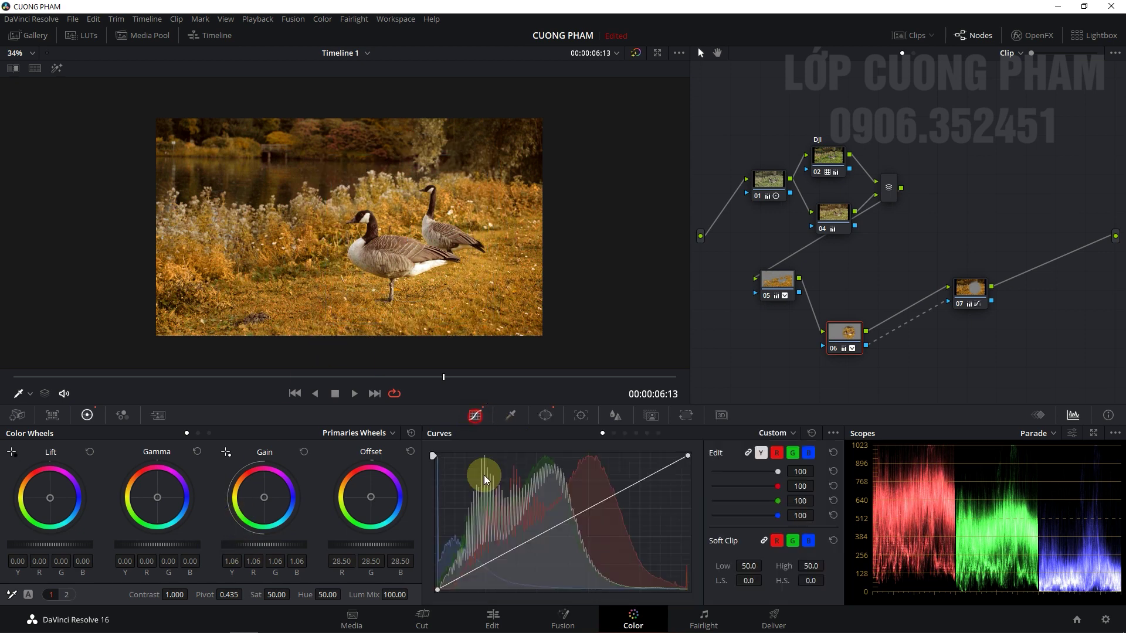
click(538, 540)
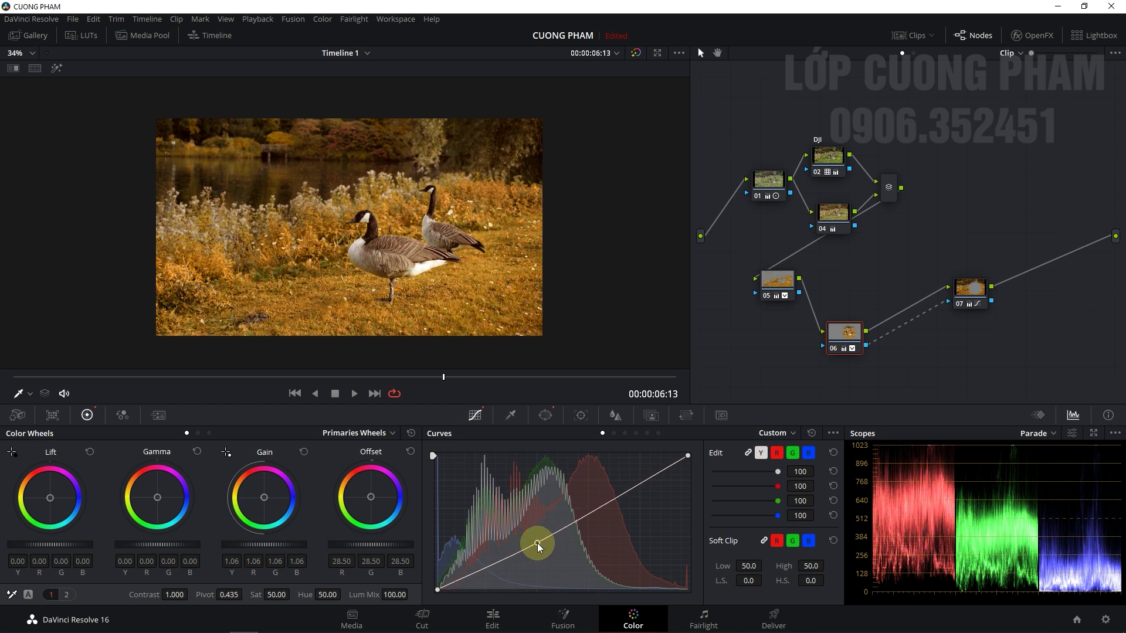
drag(537, 541, 554, 536)
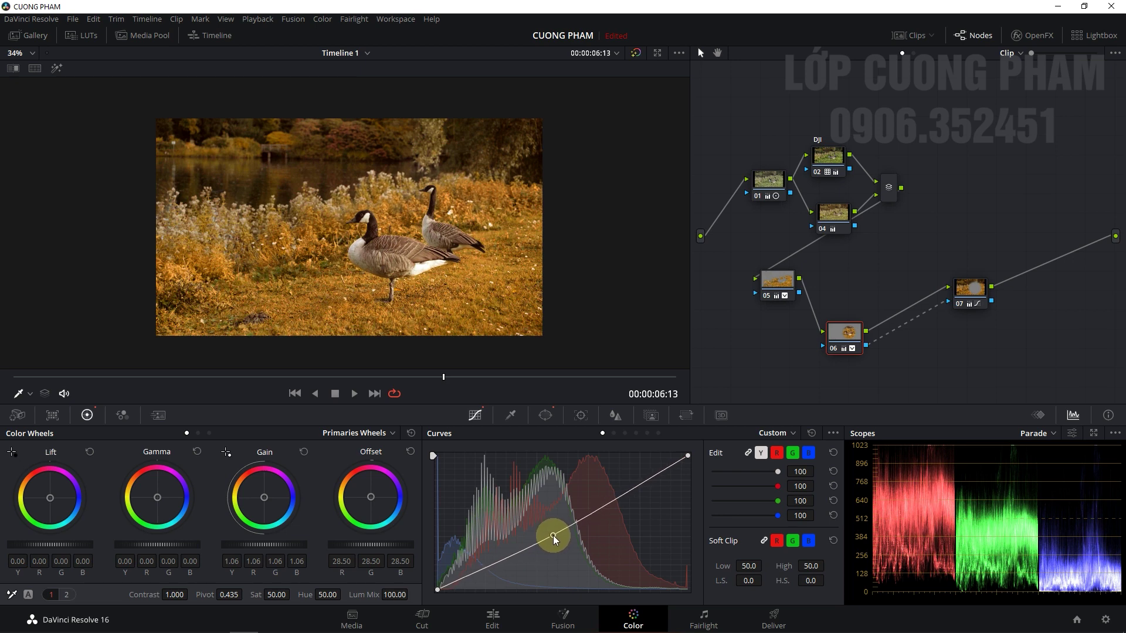
click(636, 52)
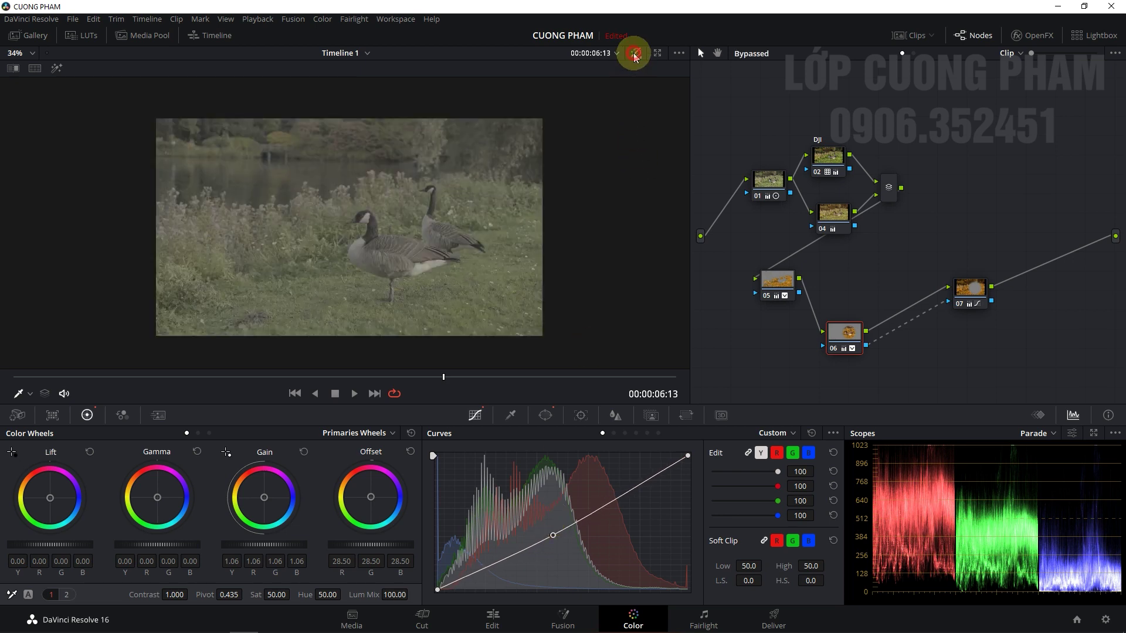
click(636, 53)
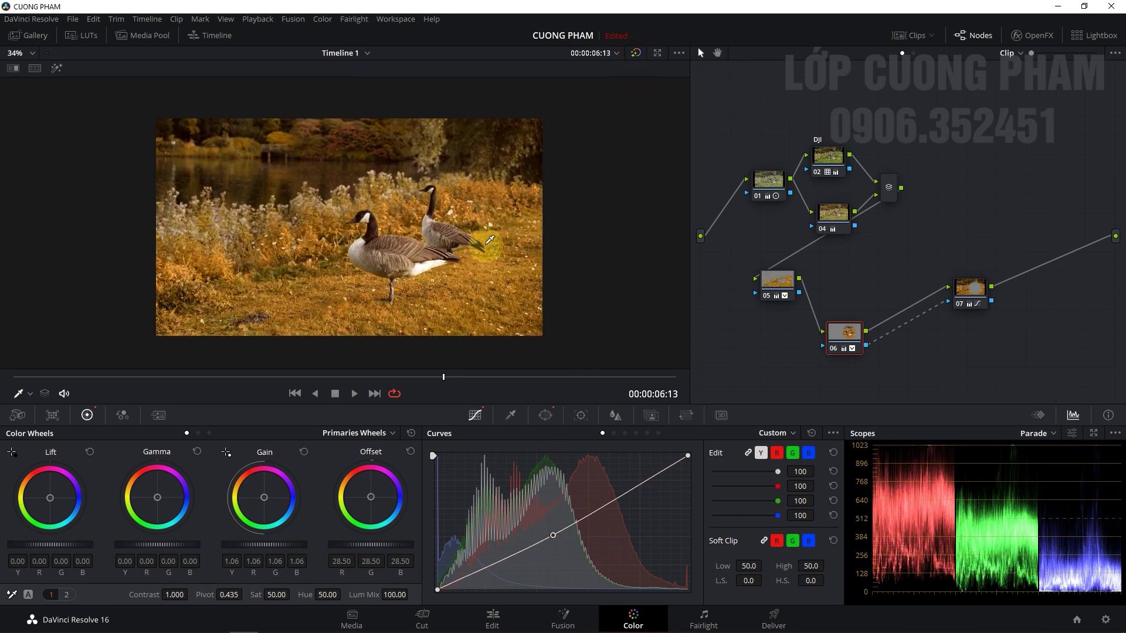
click(490, 240)
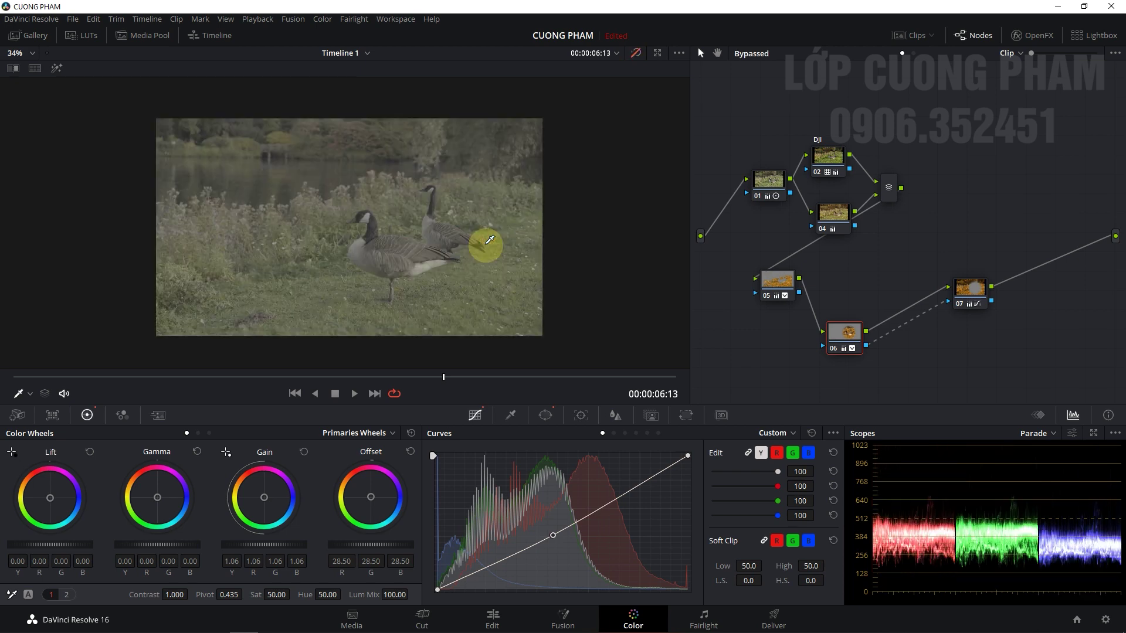
drag(489, 240, 490, 240)
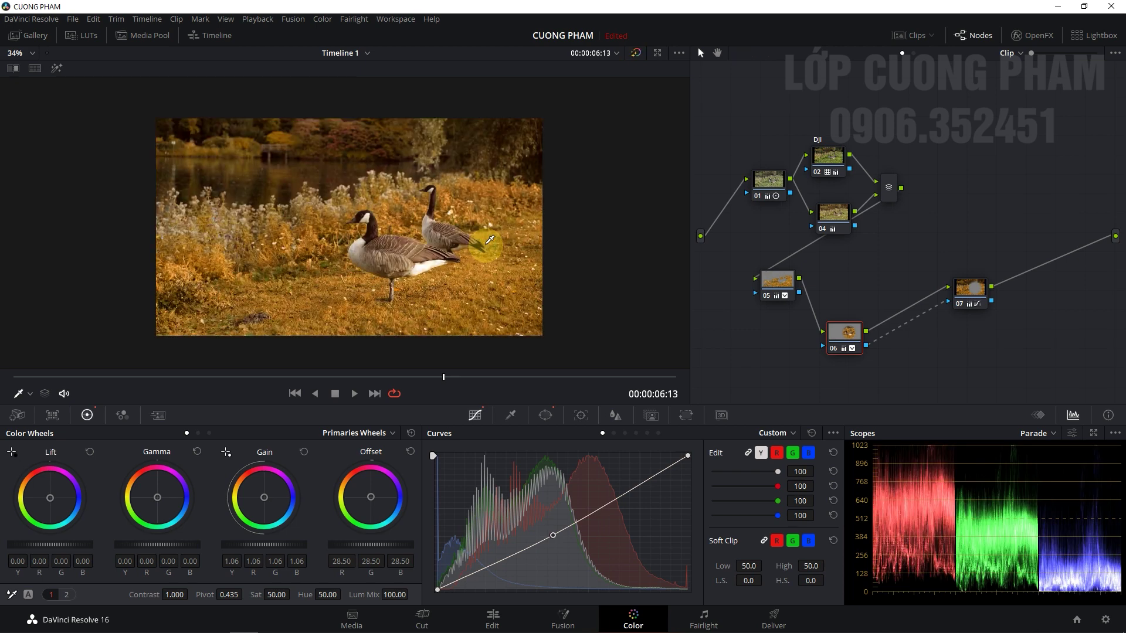
key(ctrl+f)
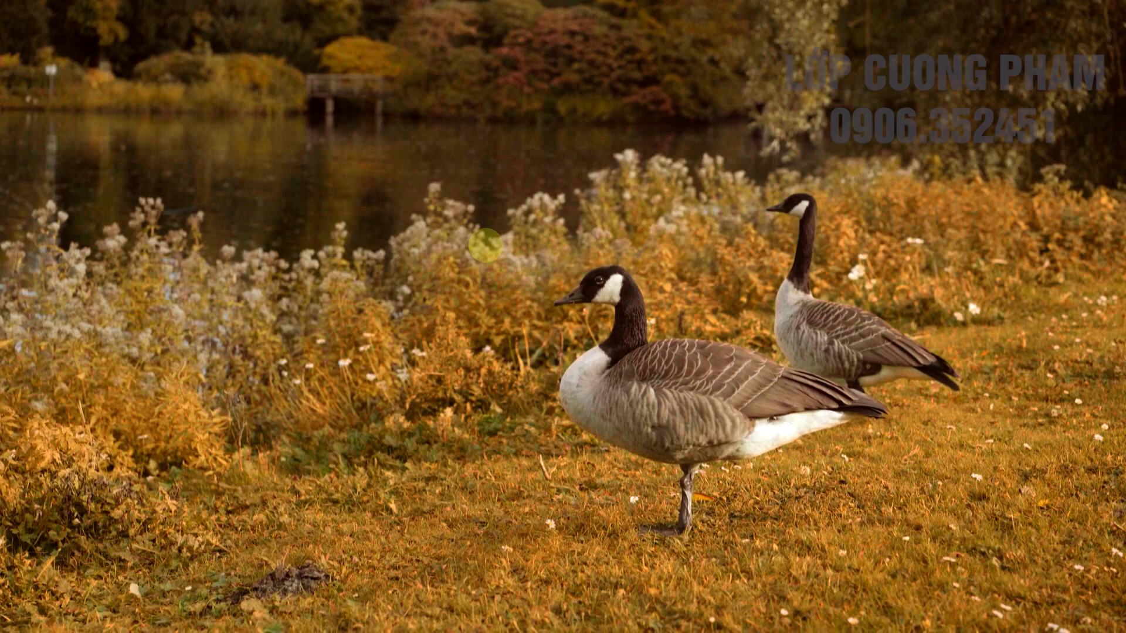
key(Escape)
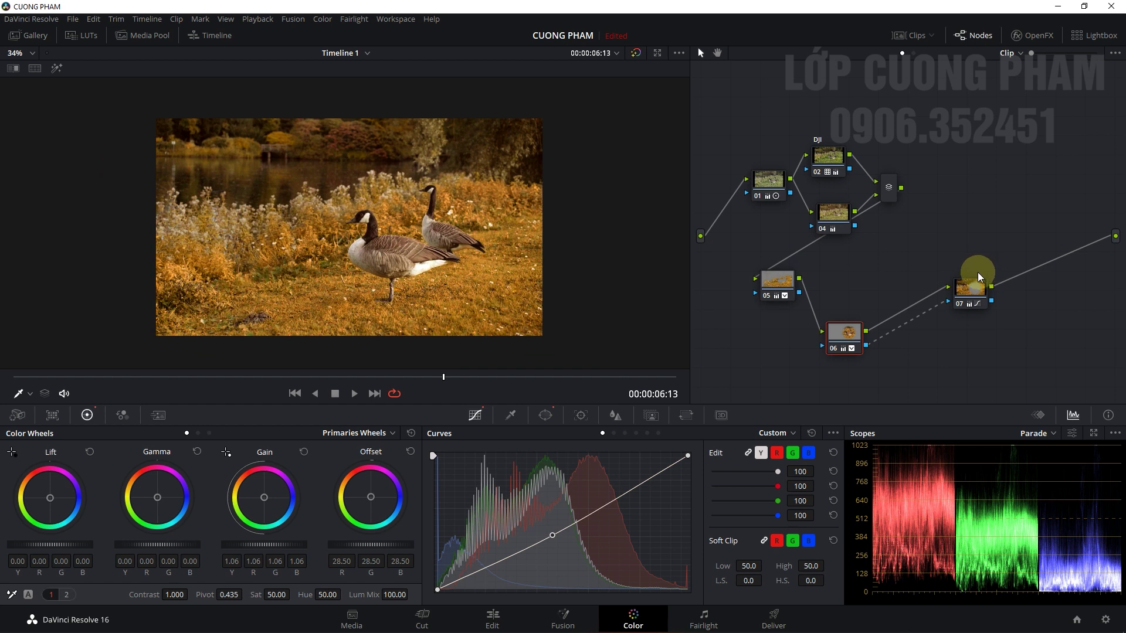
Review nodes 02, 05 and 06, nudging node 04 up and left in the graph
click(844, 156)
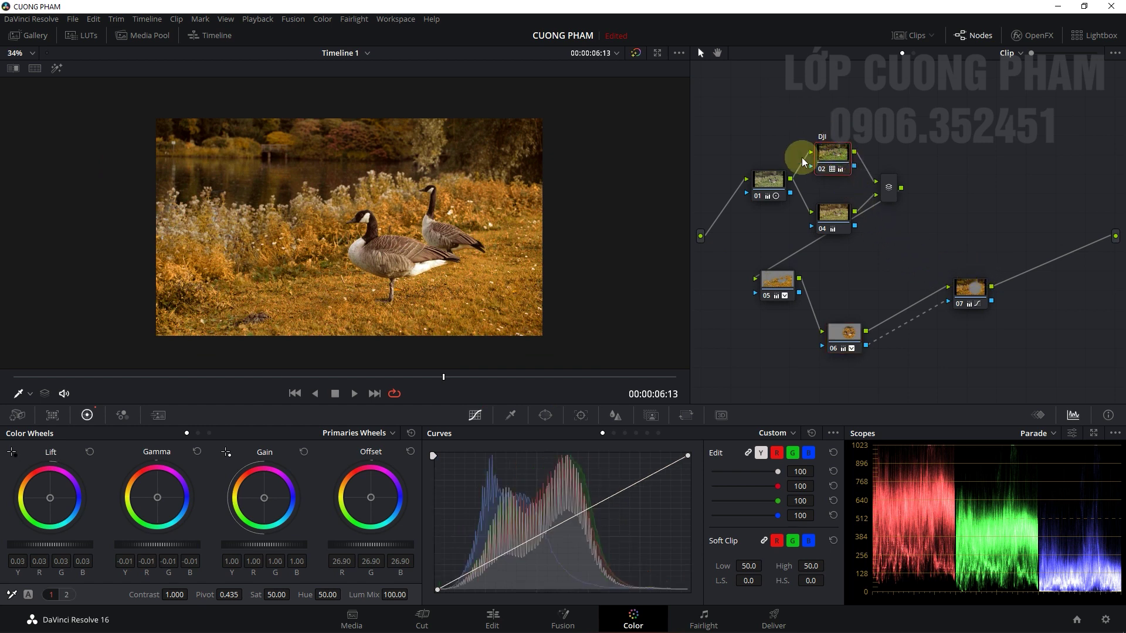
drag(825, 216, 819, 204)
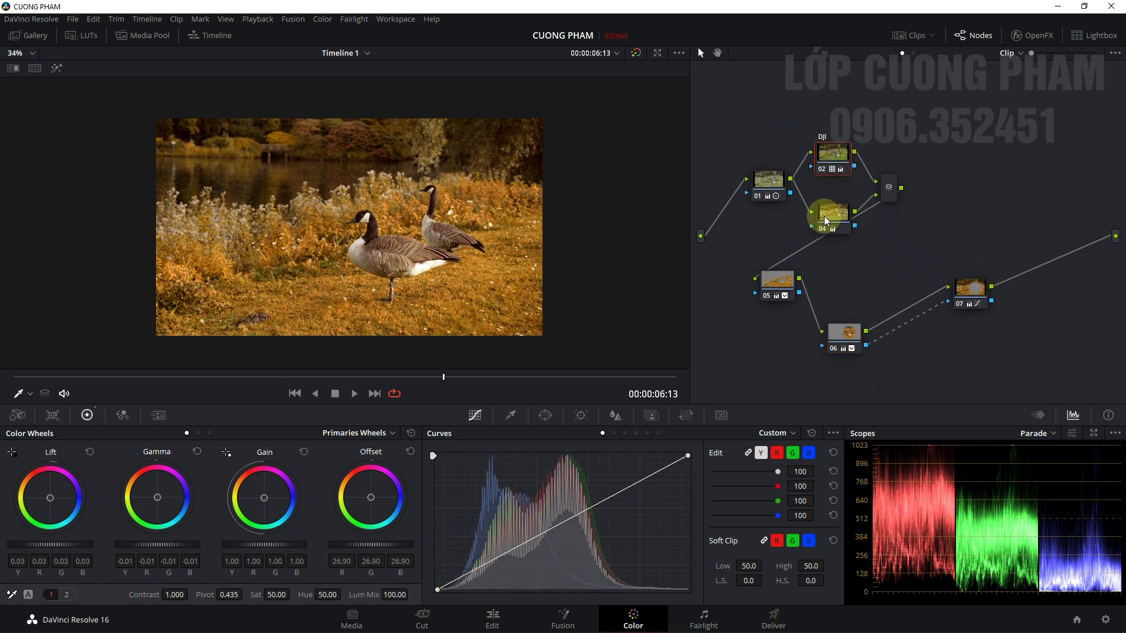
click(769, 281)
click(843, 333)
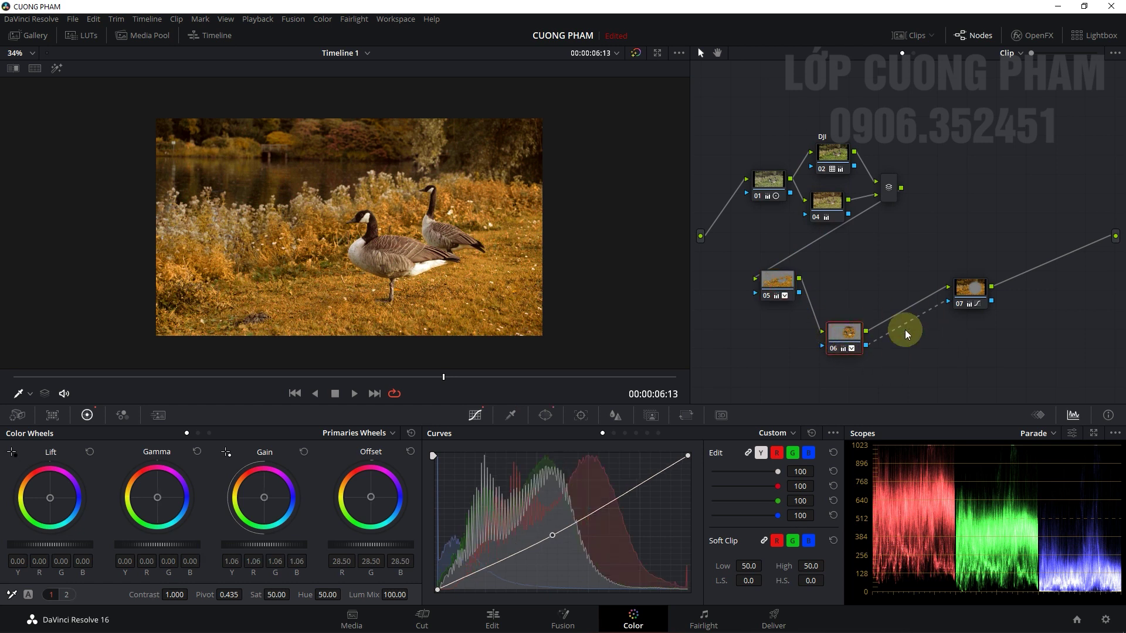